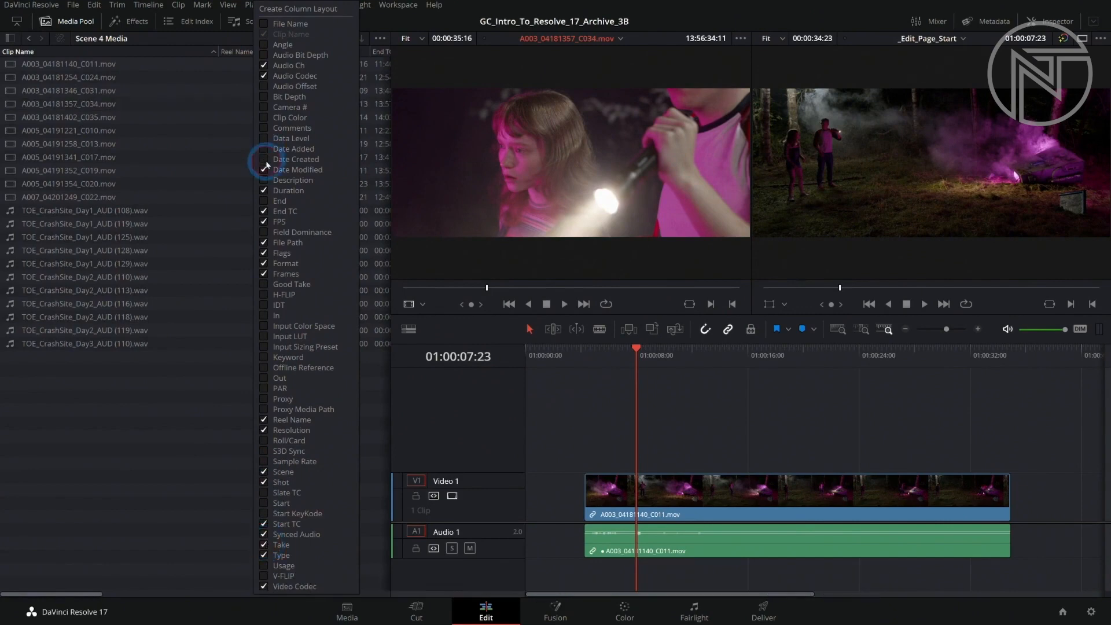
Hide the remaining media pool columns, leaving only Clip Name, Scene, Shot and Take displayed.
left_click(263, 212)
left_click(263, 222)
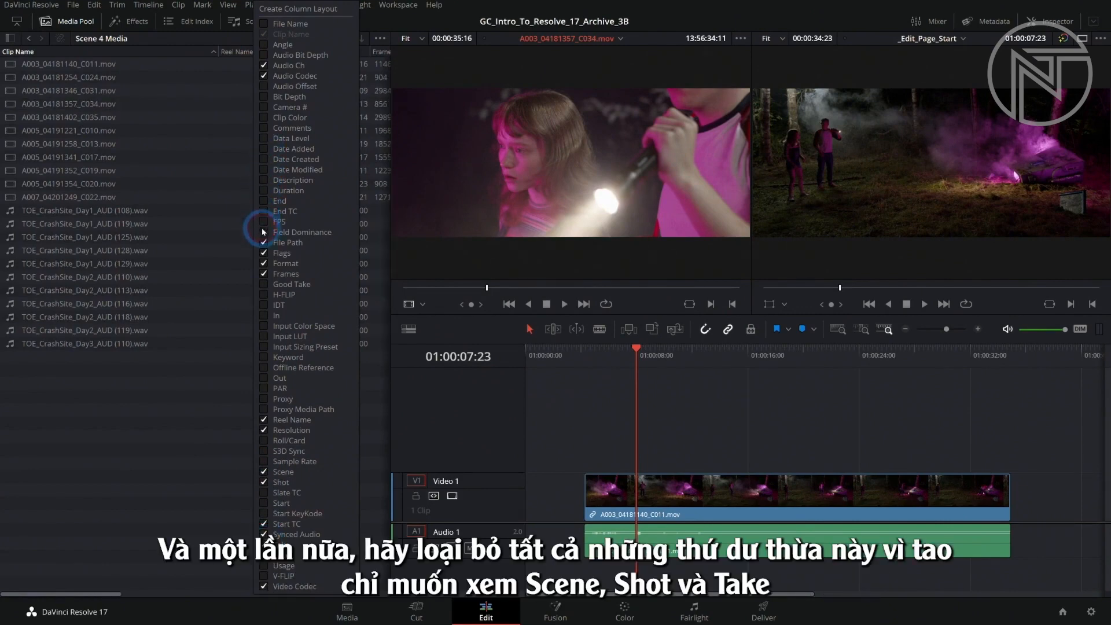
left_click(263, 263)
left_click(263, 273)
left_click(264, 419)
left_click(264, 430)
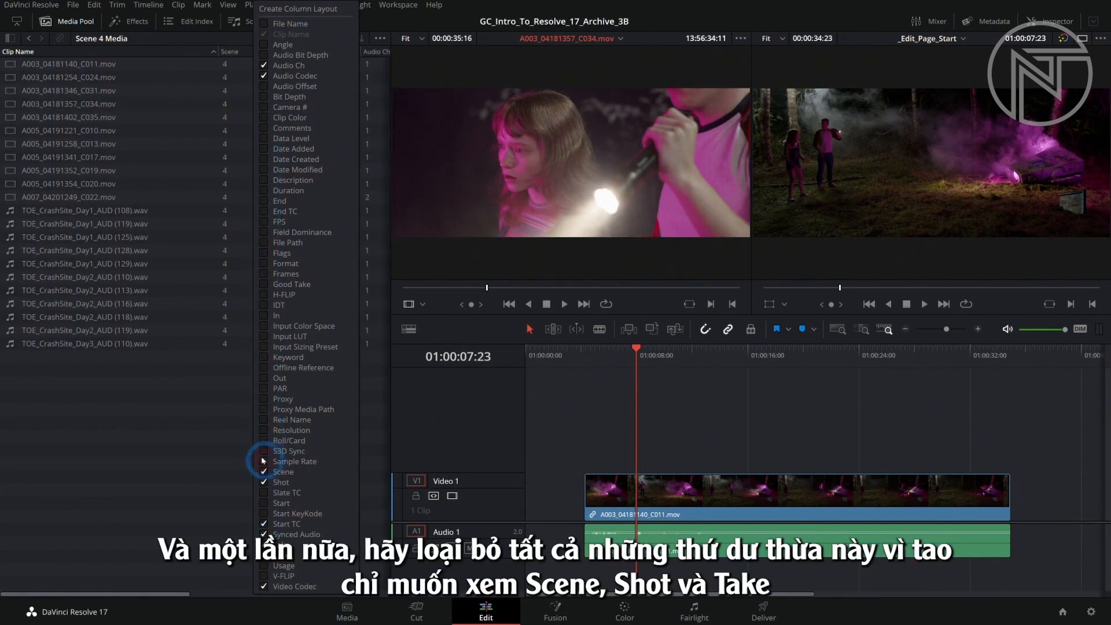
left_click(158, 92)
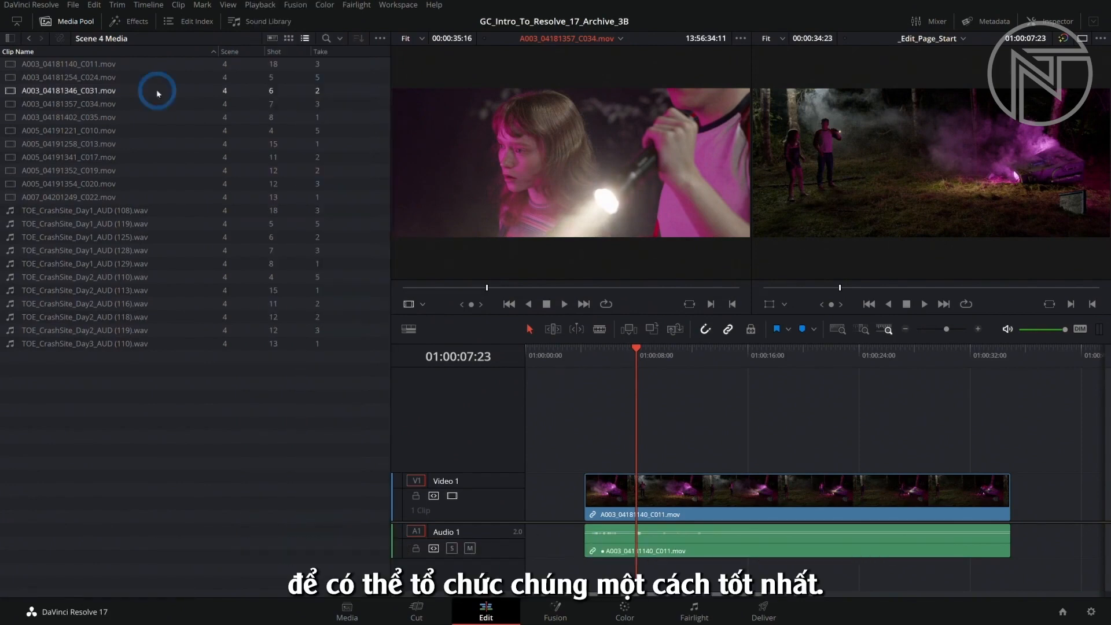
left_click(168, 105)
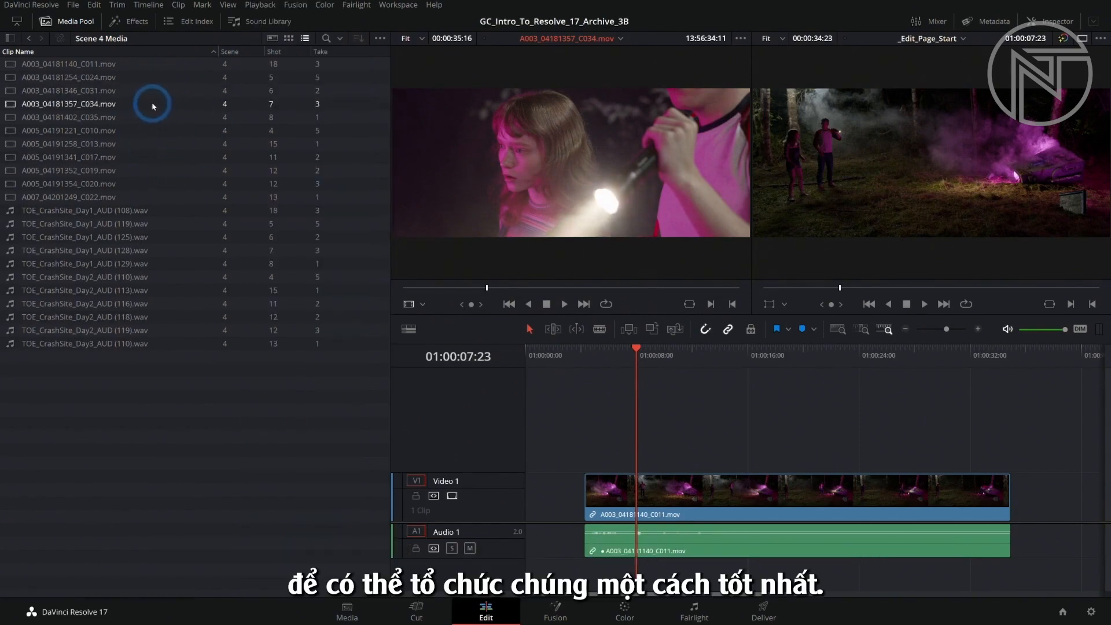
Create a new bin named Audio in Scene 4 Media and move all the TOE_CrashSite .wav files into it.
right_click(81, 363)
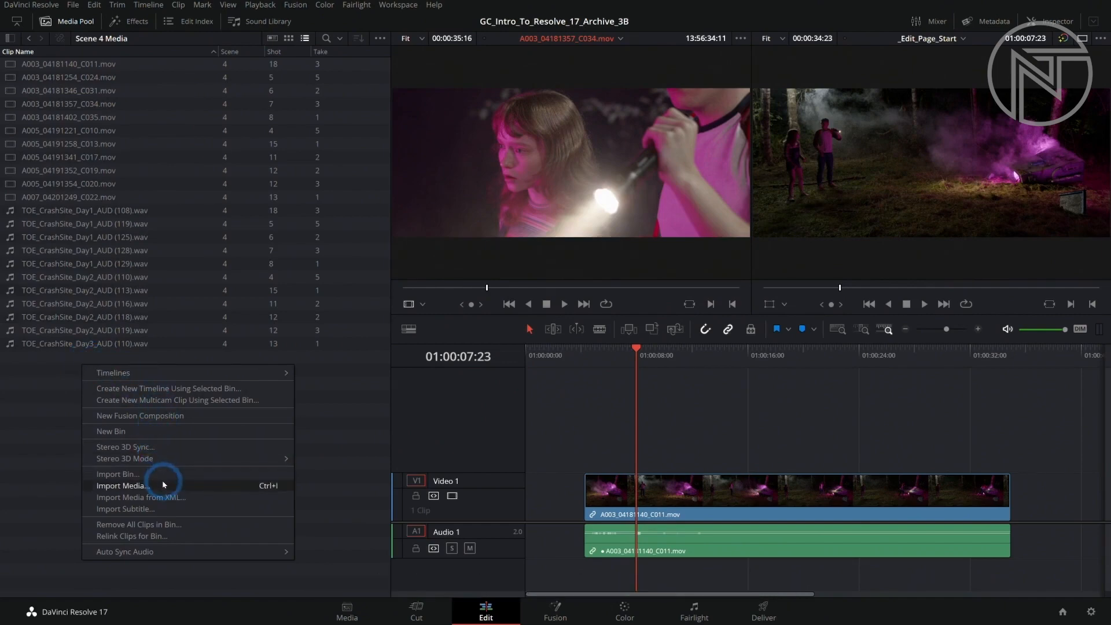
left_click(158, 432)
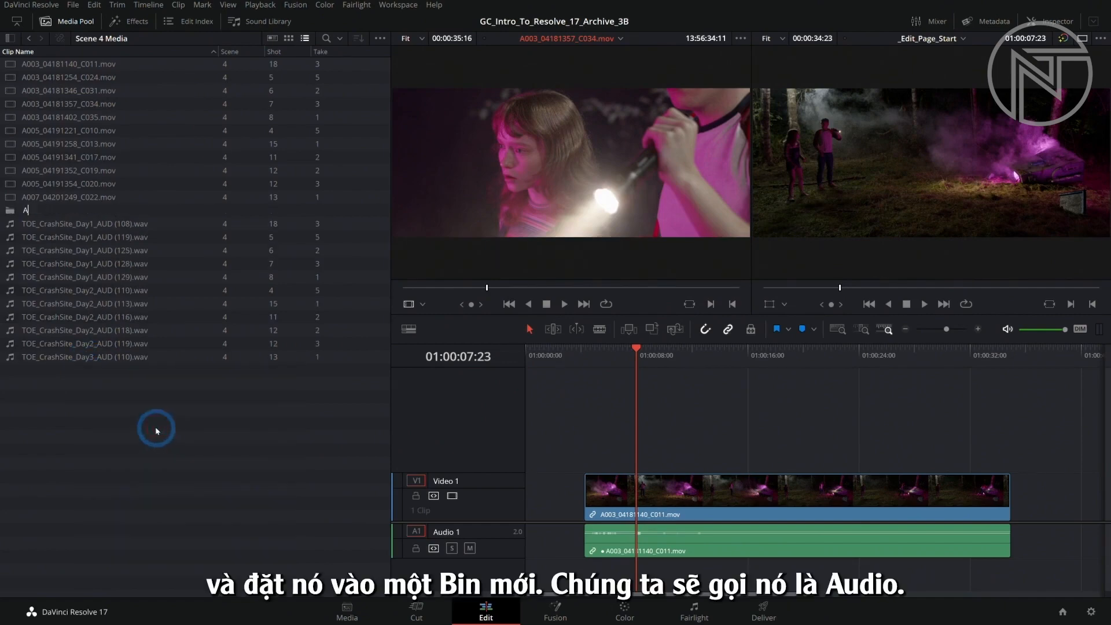
left_click_drag(144, 414, 36, 215)
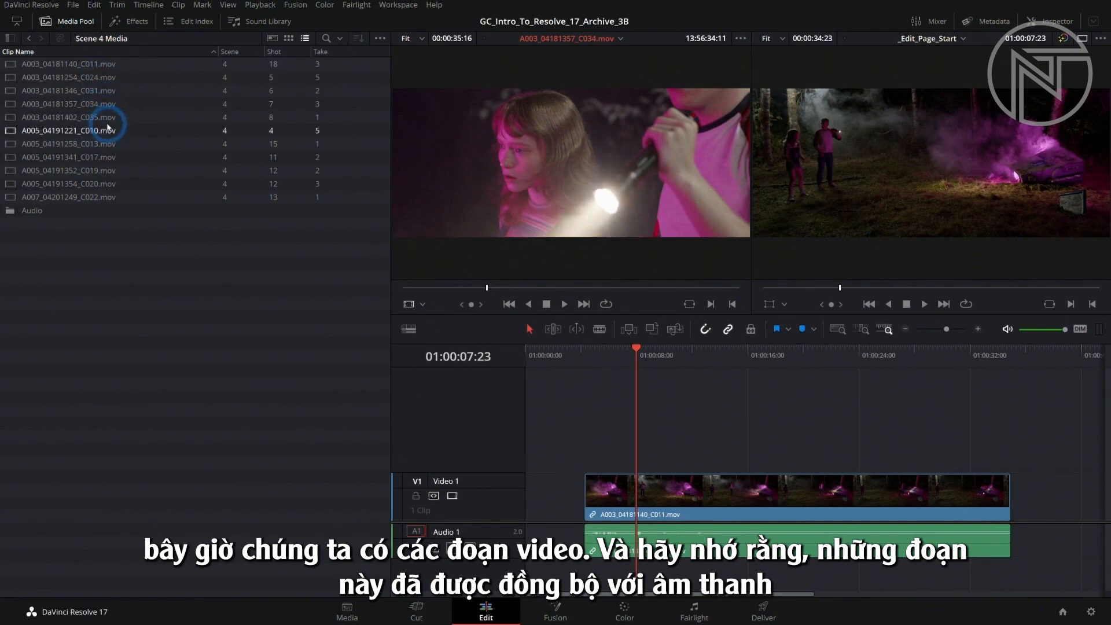
Show the Synced Audio column in the media pool and sort the clips by Shot.
right_click(350, 51)
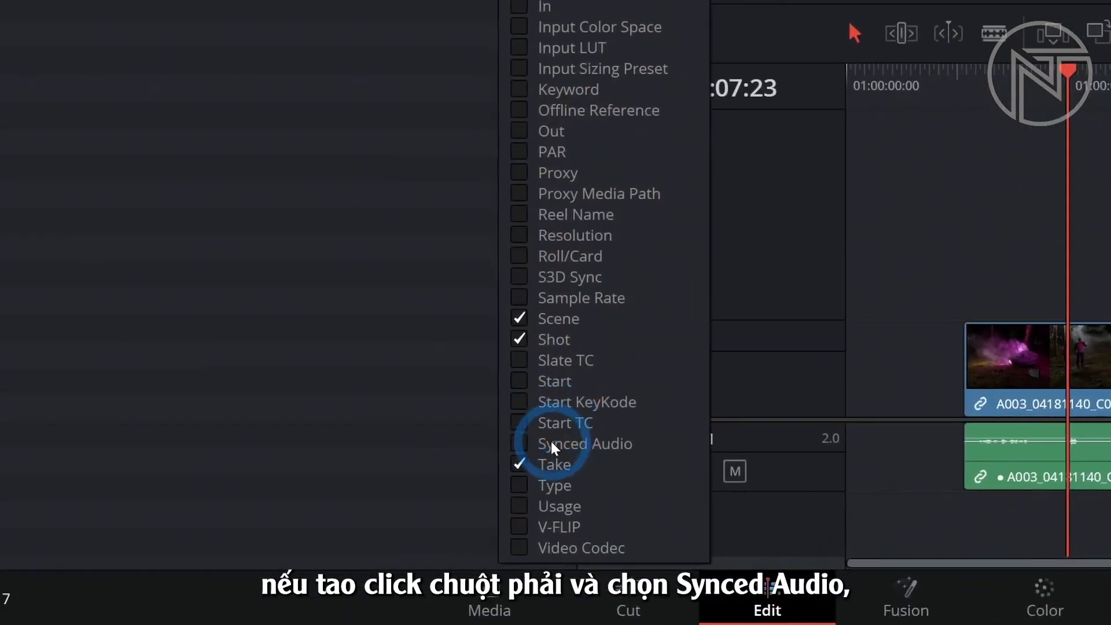
left_click(366, 535)
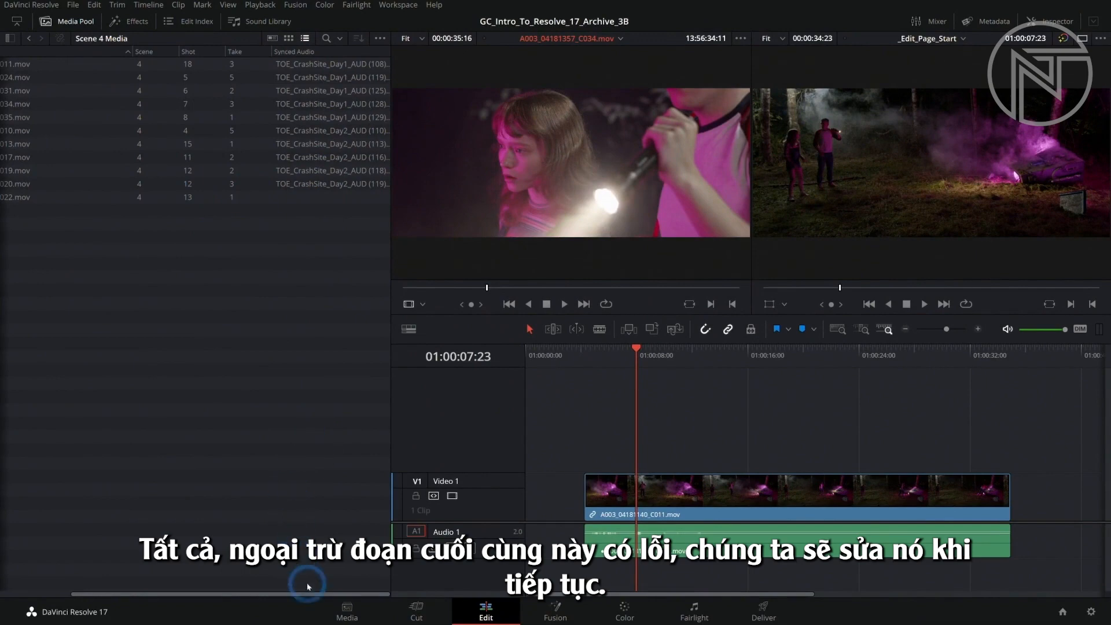
left_click_drag(300, 594, 173, 577)
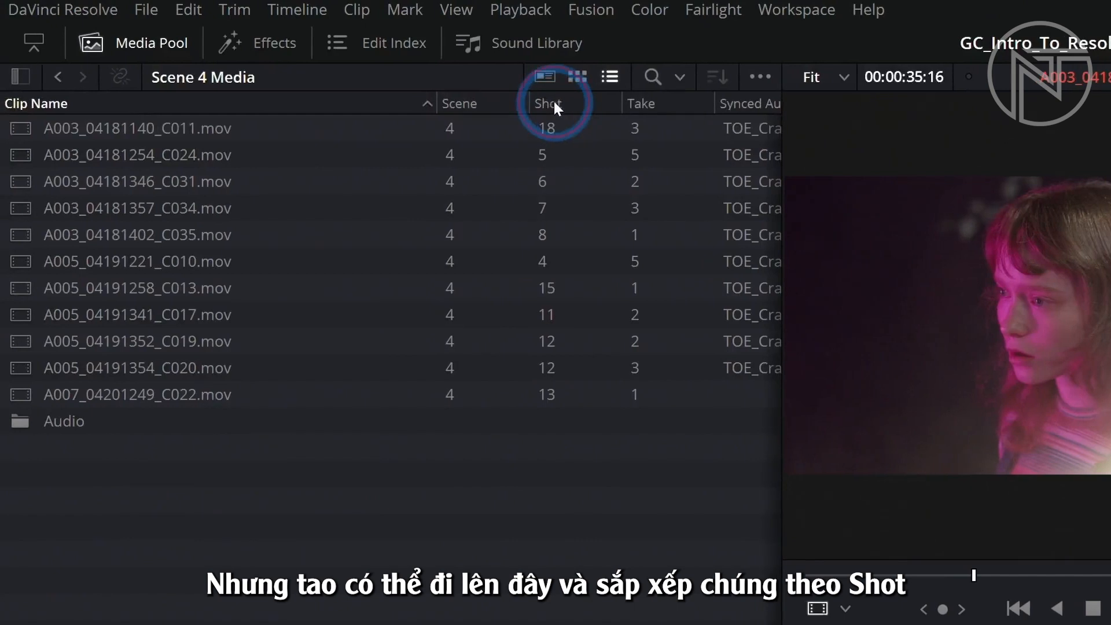
left_click(280, 56)
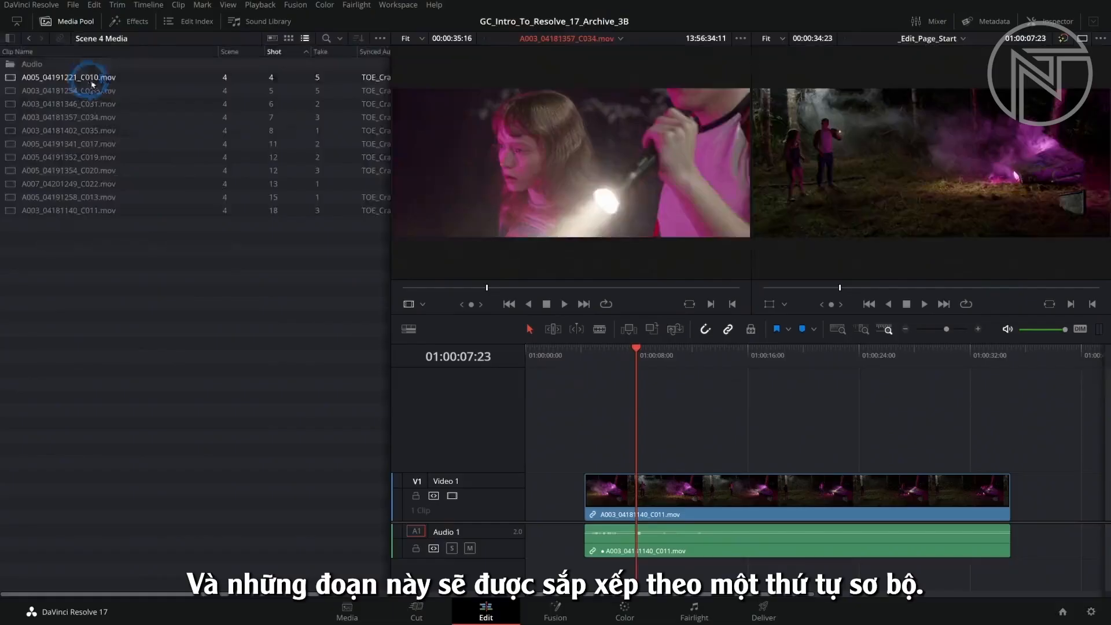
Switch to Single Viewer Mode and load A005_04191221_C010.mov as the source clip.
double_click(47, 80)
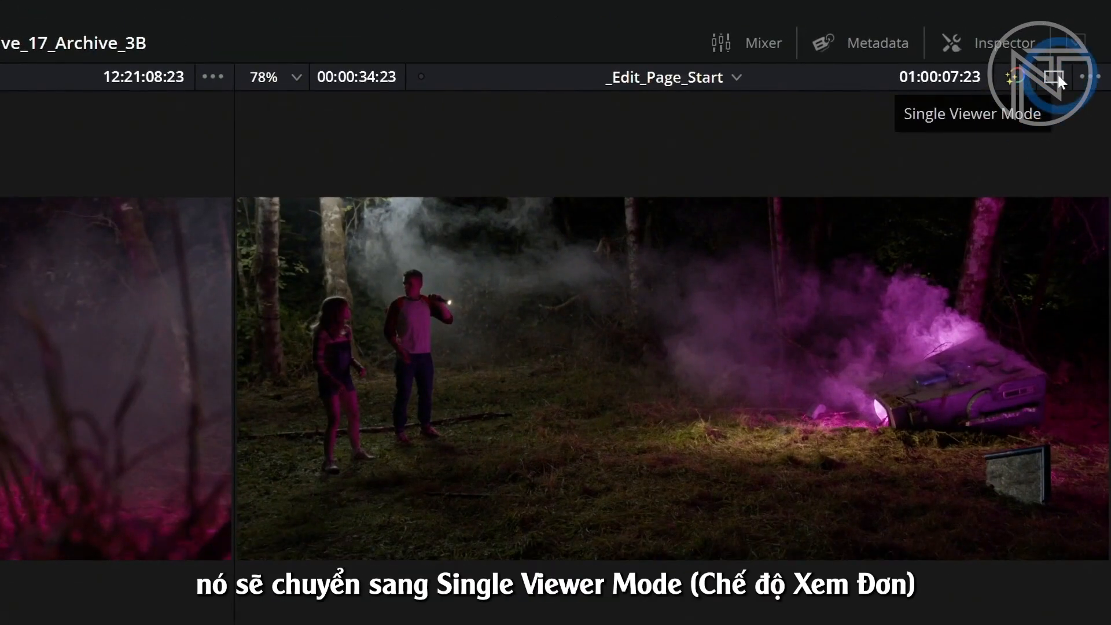
left_click(1055, 76)
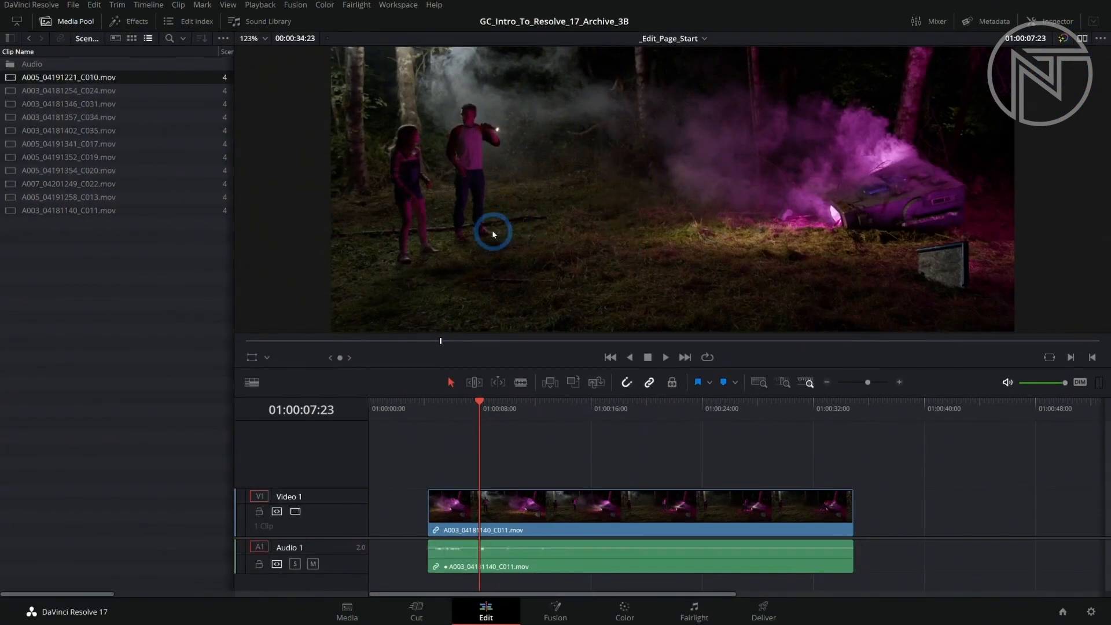
double_click(15, 79)
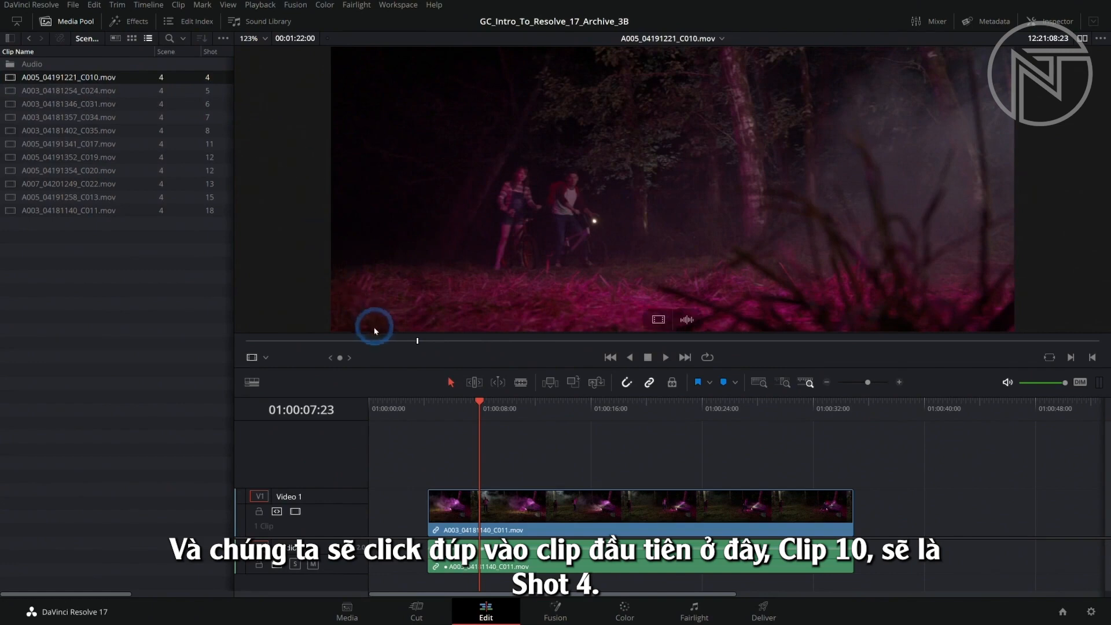
Scrub the source clip, mark an In point at 12:21:13:16 and play from there.
left_click(343, 341)
left_click_drag(343, 345, 468, 355)
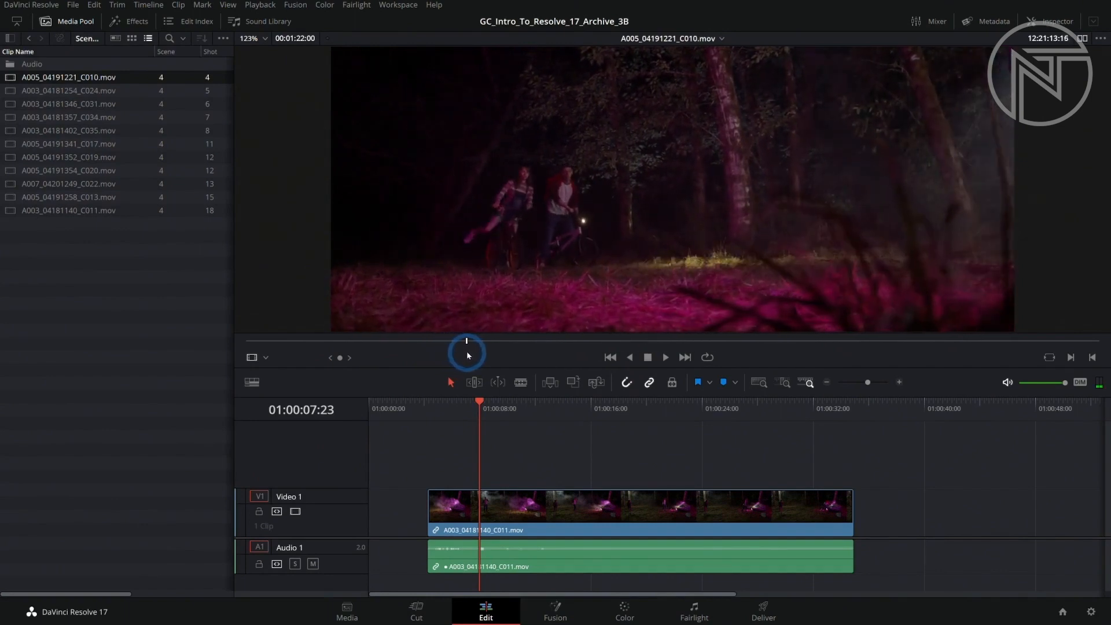
key("i")
key("space")
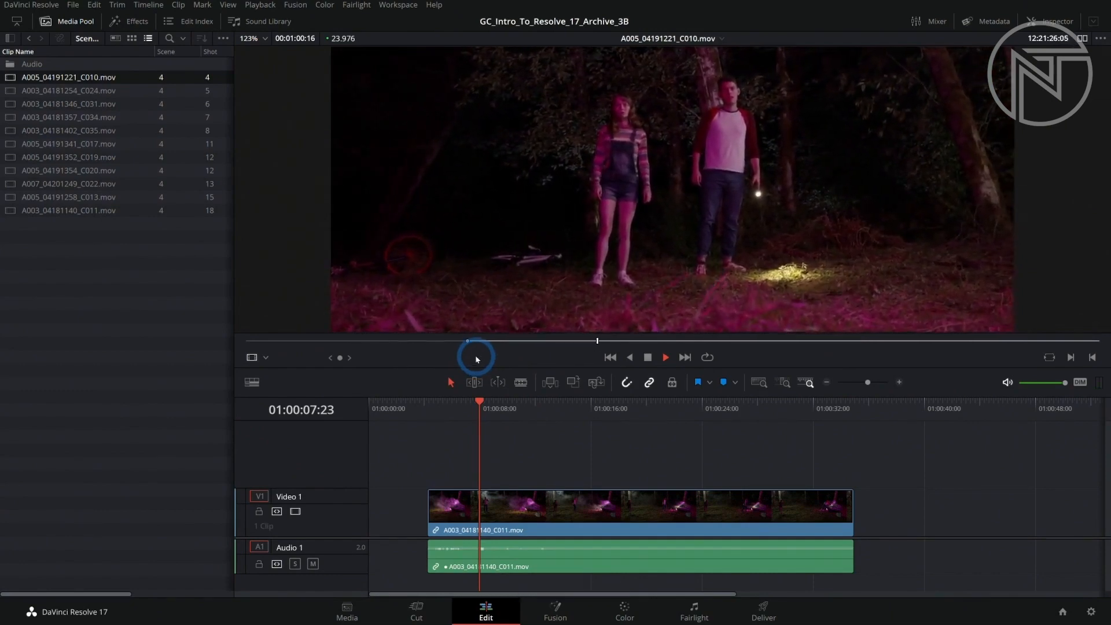
Fast-forward to the second take, mark In and Out points ending at 12:22:08:08, and insert it at the timeline's start.
key("l")
key("l")
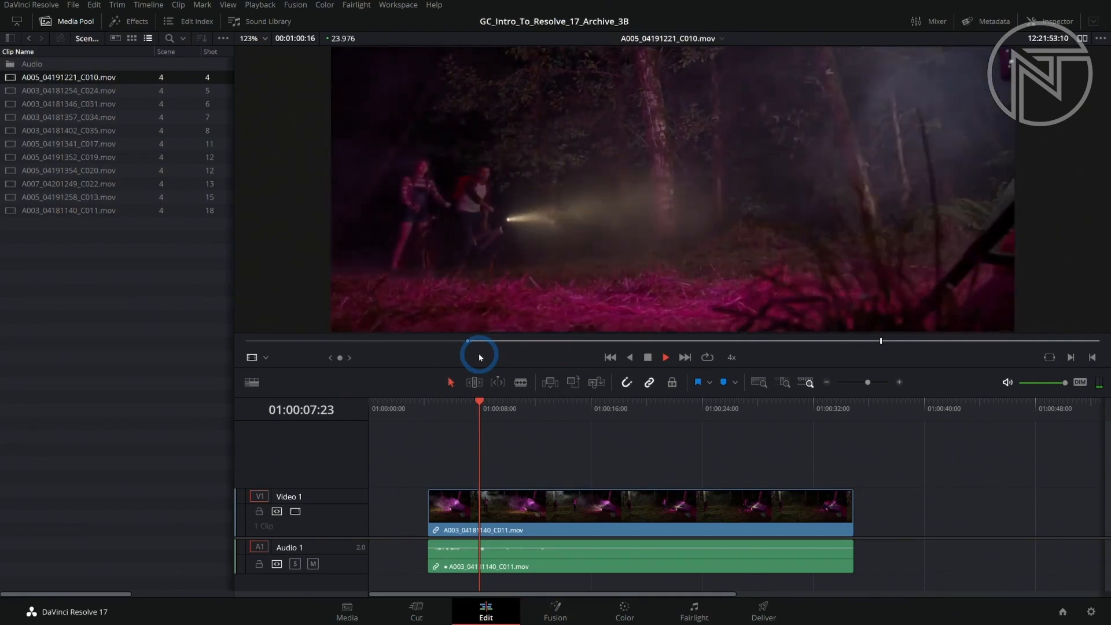
key("space")
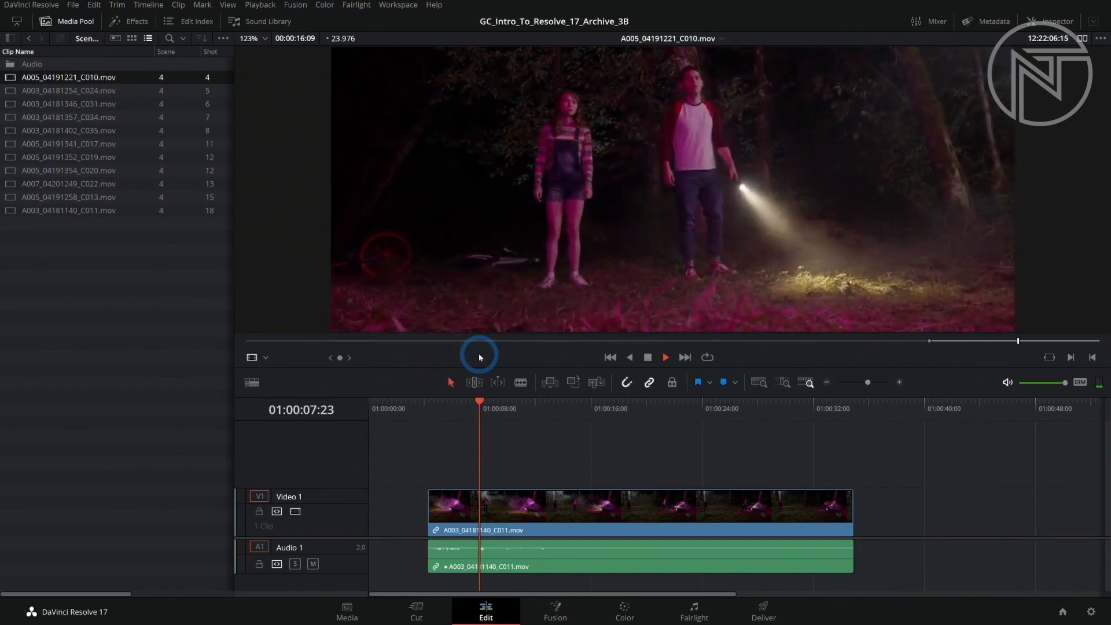
key("space")
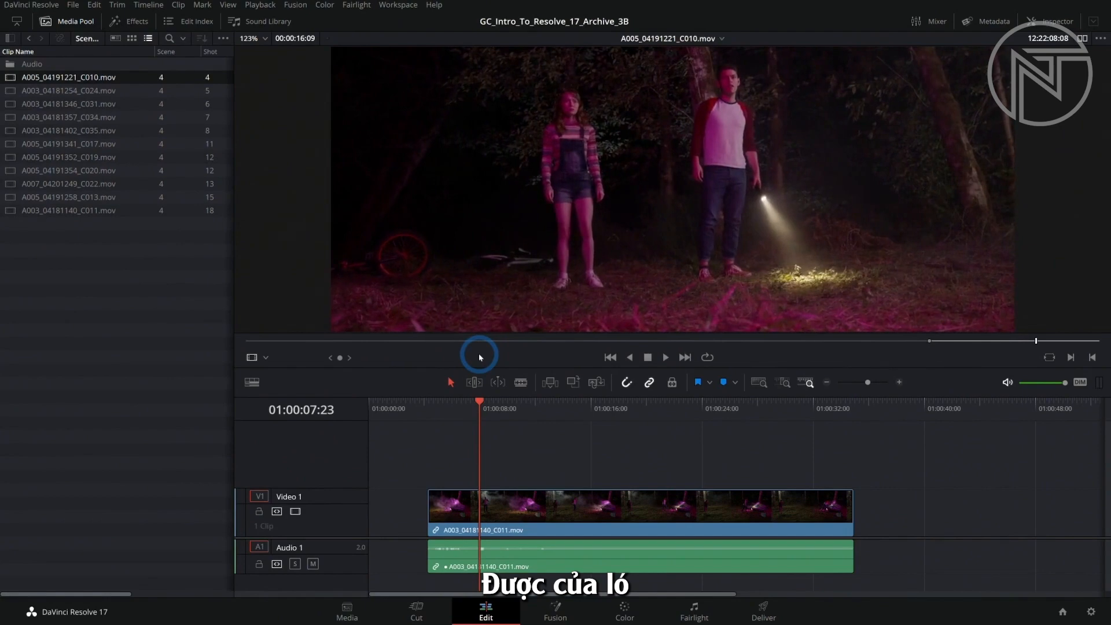
key("o")
left_click_drag(484, 402, 345, 420)
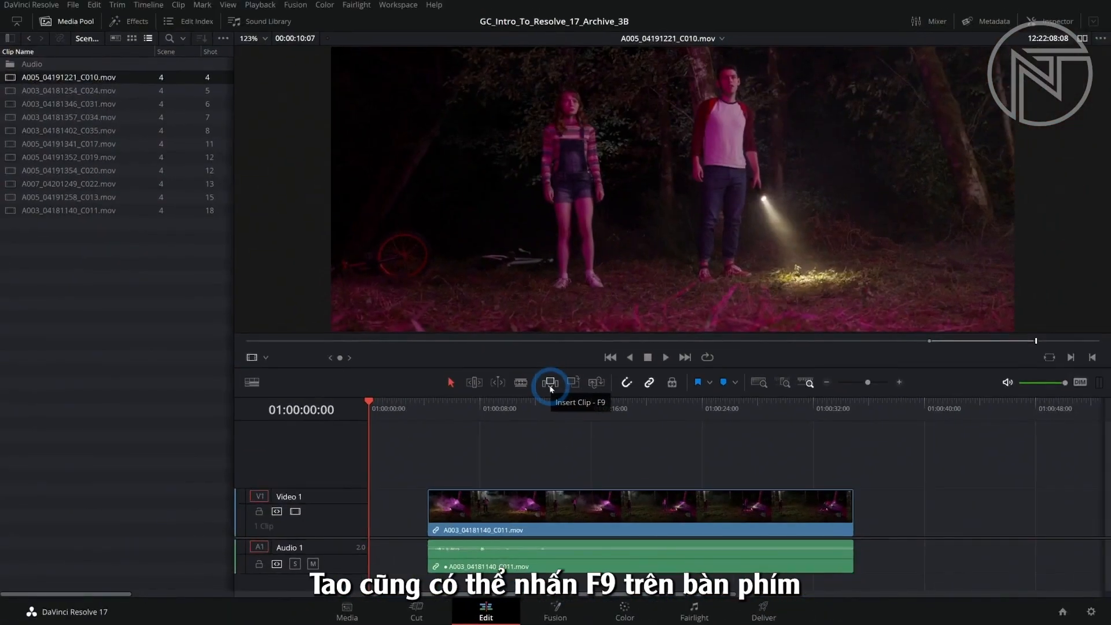
left_click(550, 383)
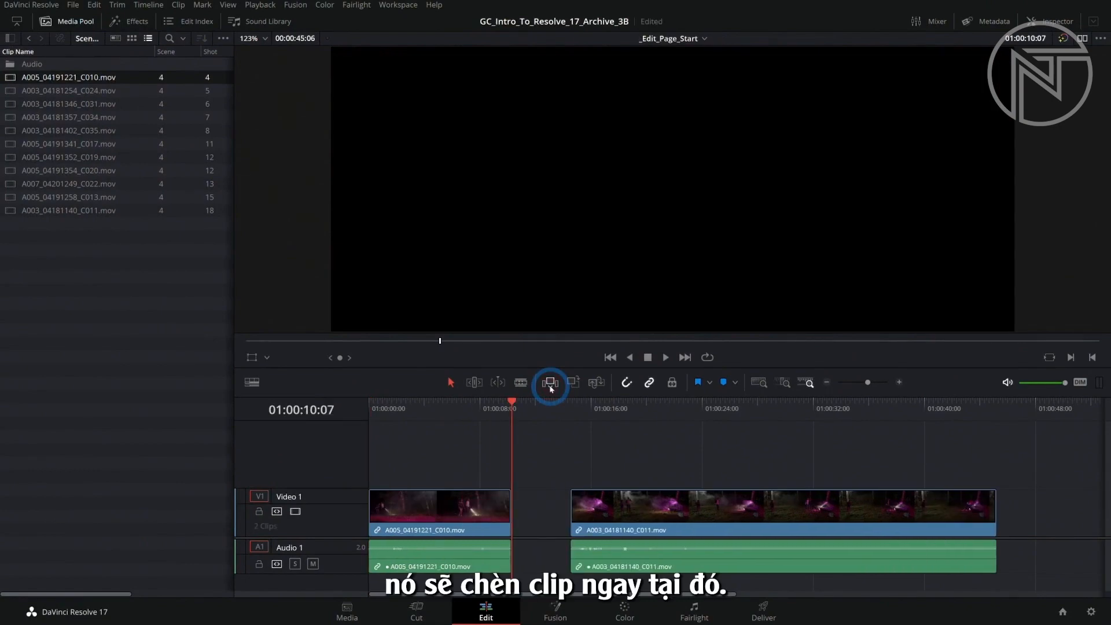
Load A003_04181254_C024.mov, mark a usable range ending at 12:54:19:05, and insert it at the playhead after the first clip.
left_click(49, 91)
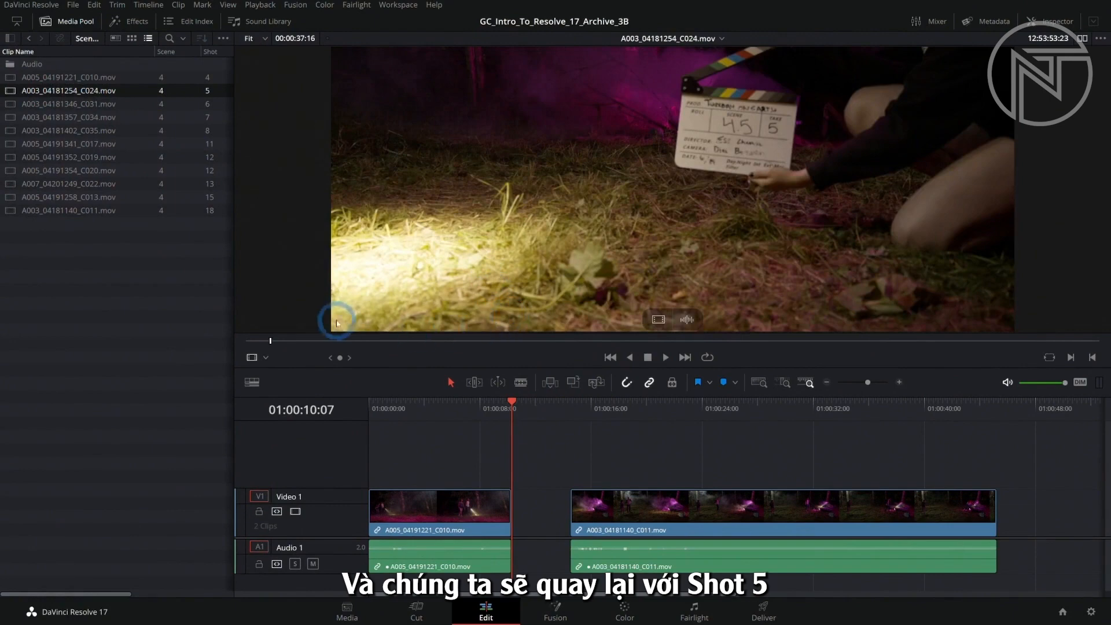
left_click_drag(286, 340, 414, 342)
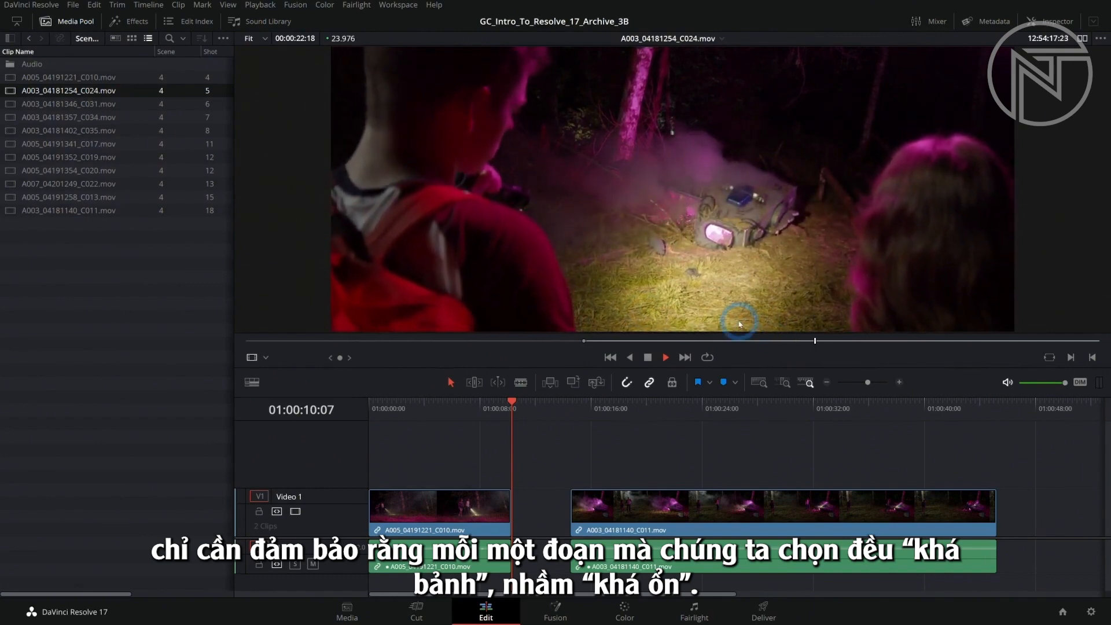
key("space")
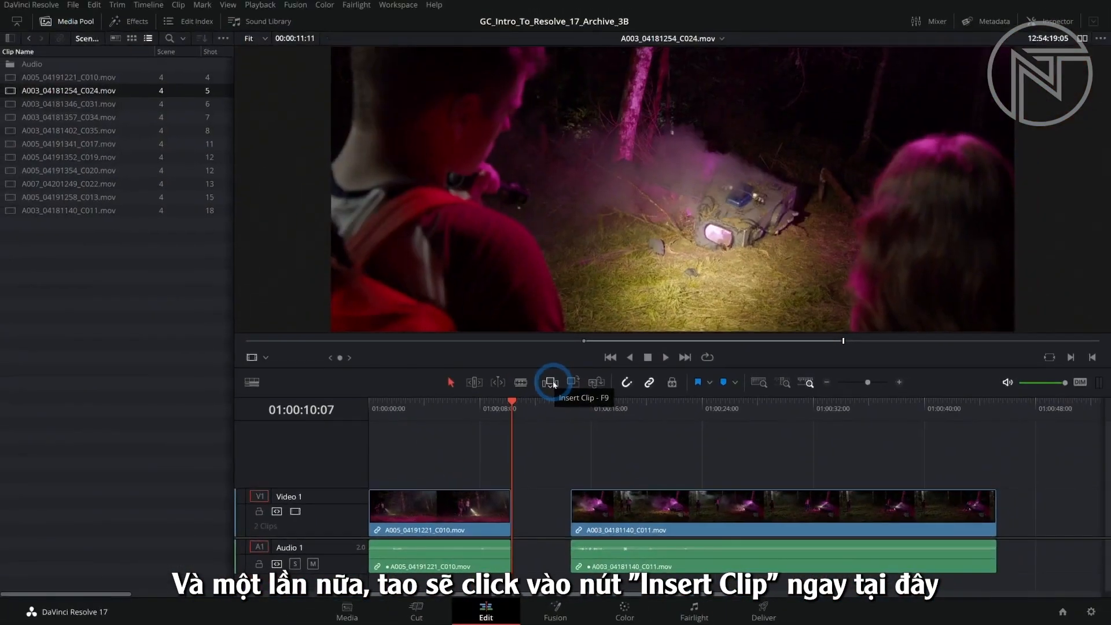
left_click(550, 383)
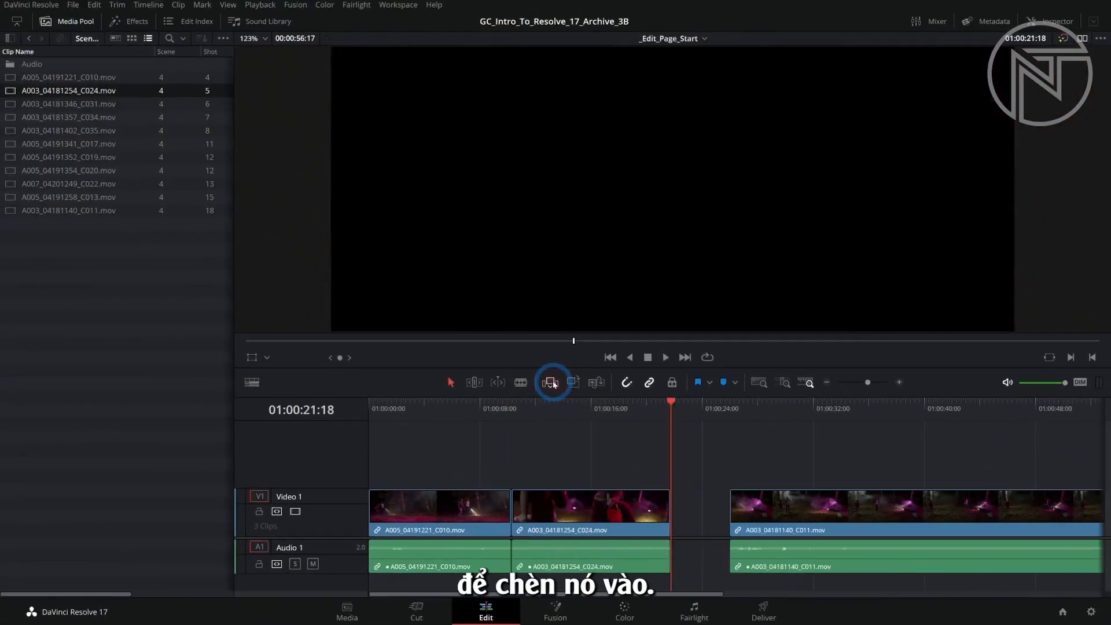
Load A003_04181346_C031.mov, mark In and Out points ending at 13:47:06:00, and insert the range after the Shot 5 clip.
left_click(87, 104)
left_click(492, 189)
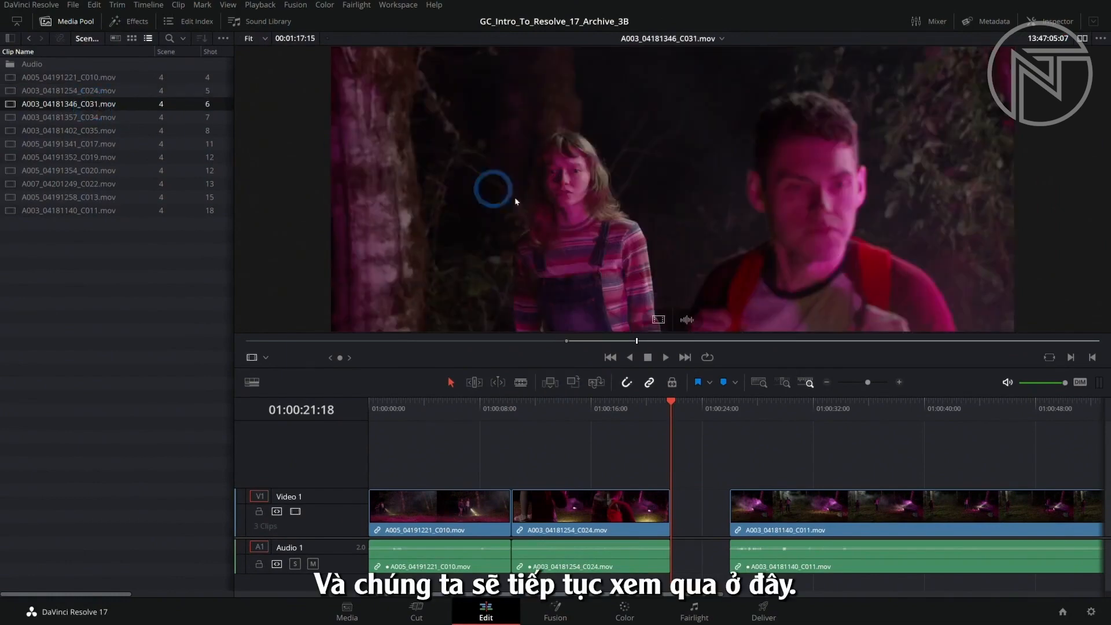
left_click_drag(634, 340, 520, 343)
key("i")
key("space")
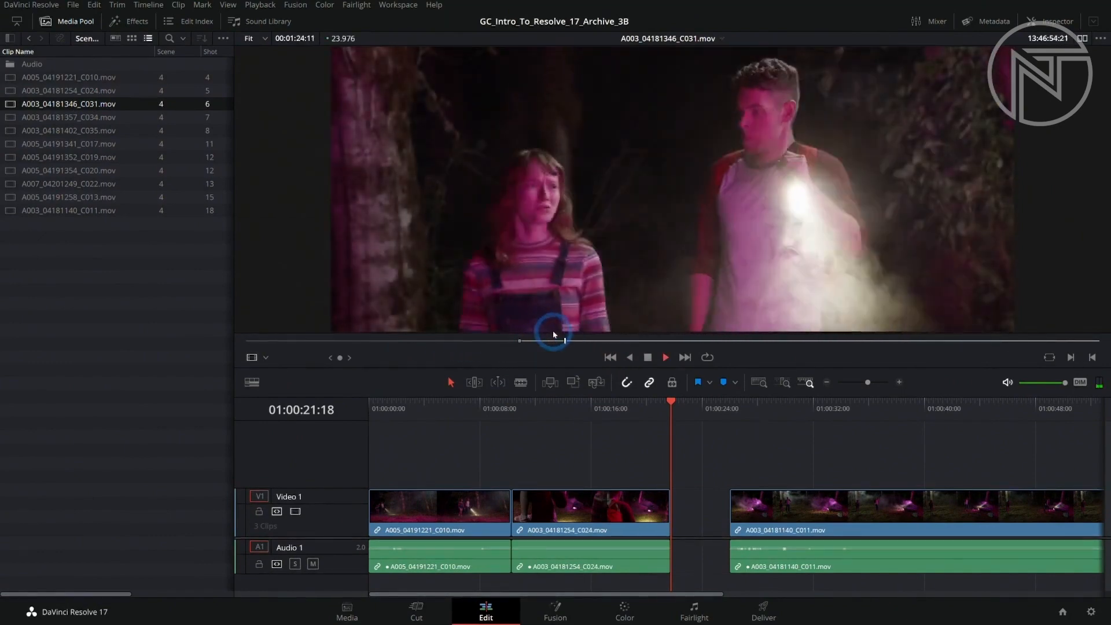
key("space")
key("o")
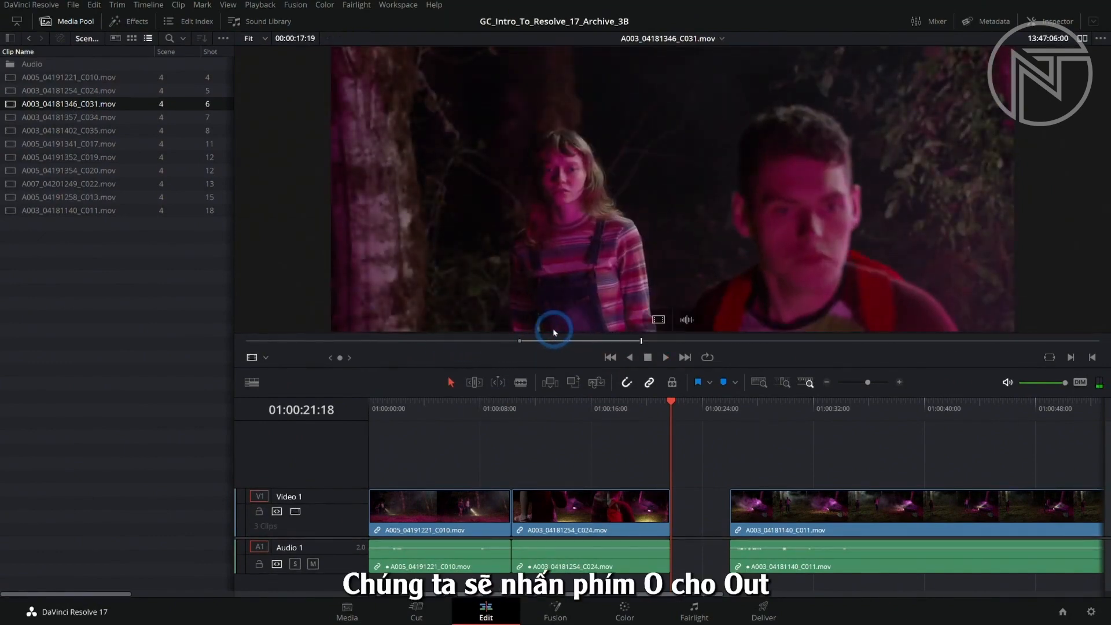
left_click(552, 381)
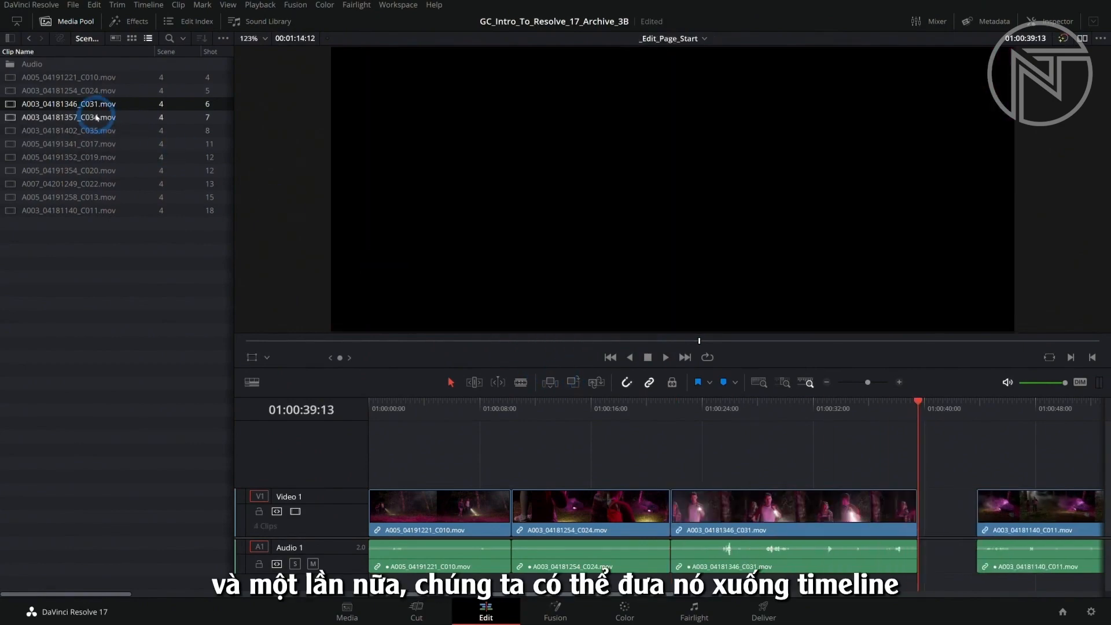
Load A003_04181357_C034.mov, mark a usable range ending at 13:56:54:07, and insert it after the Shot 6 clip.
double_click(115, 118)
left_click(493, 342)
left_click_drag(496, 348, 461, 348)
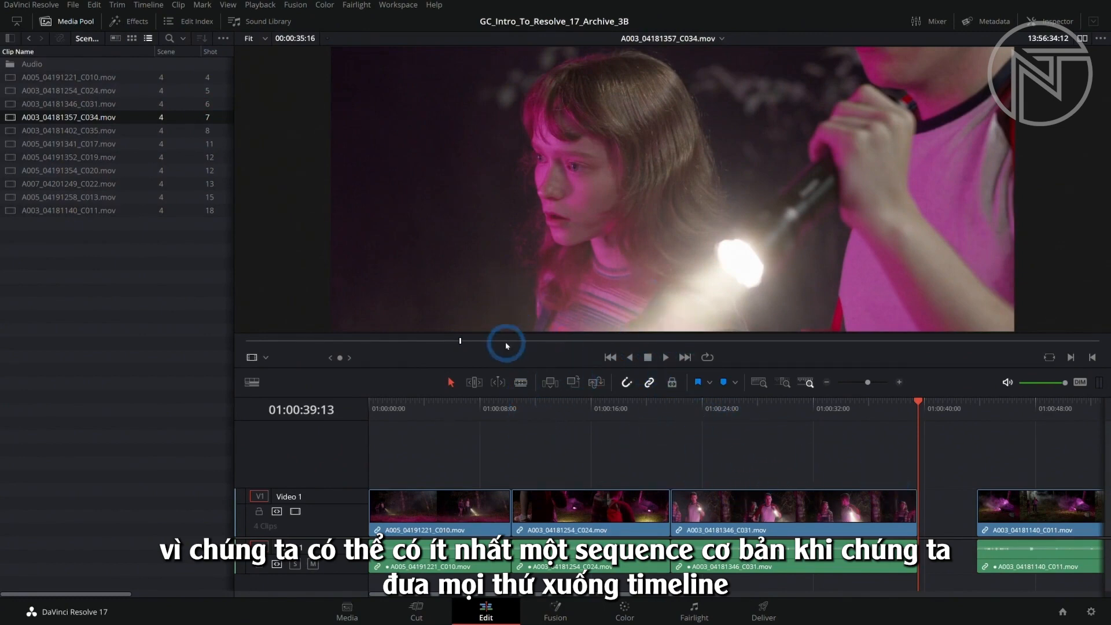
left_click_drag(467, 340, 546, 341)
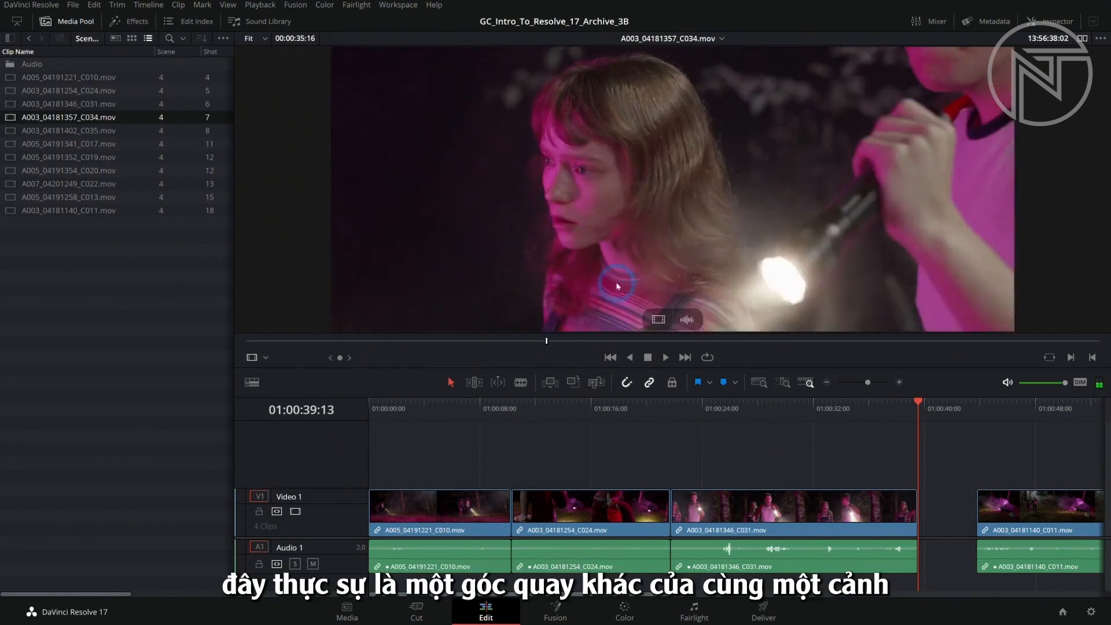
left_click(835, 517)
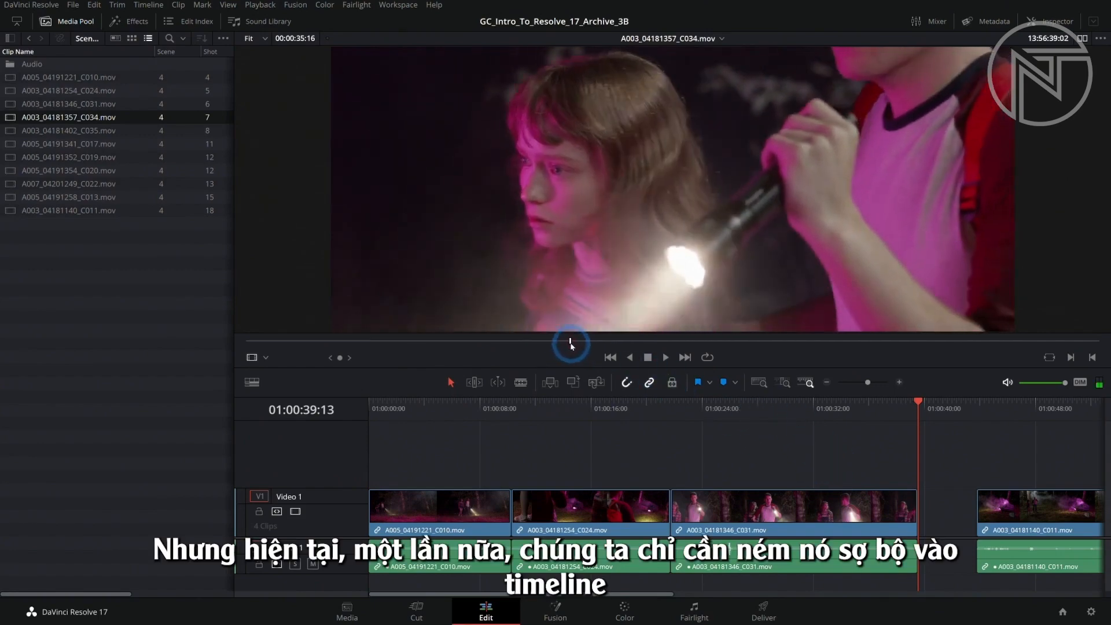
left_click(559, 343)
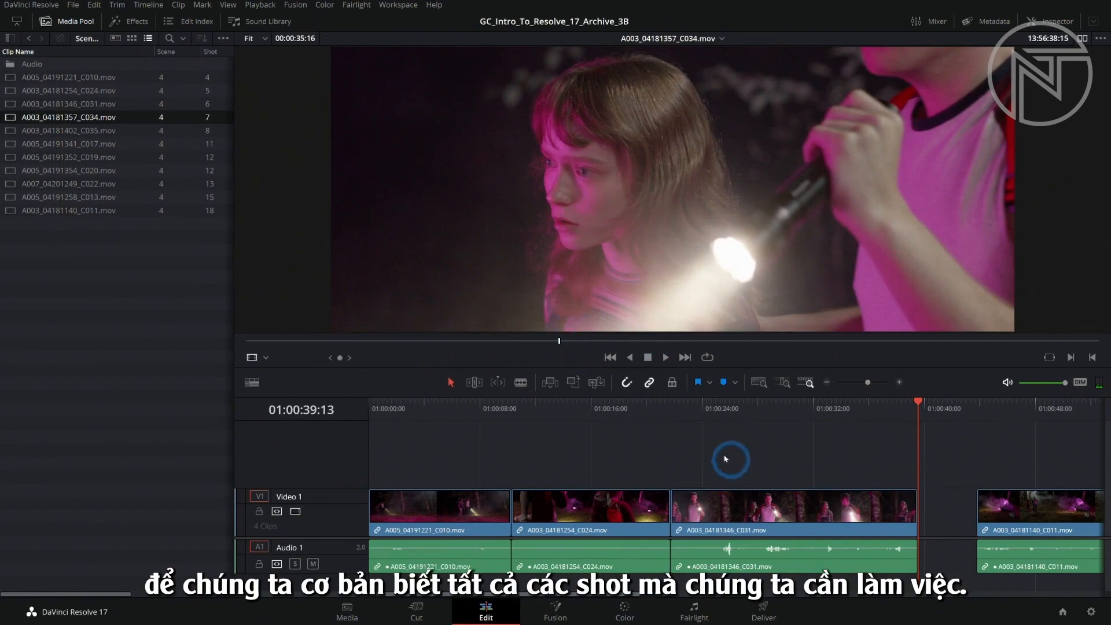
left_click_drag(566, 341, 596, 342)
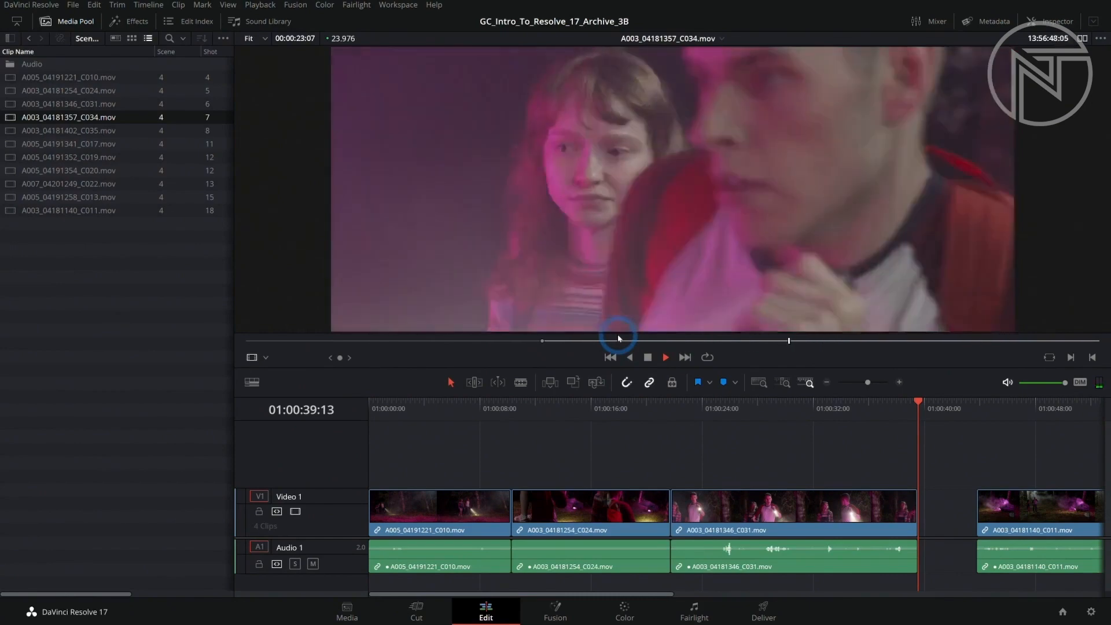
key("space")
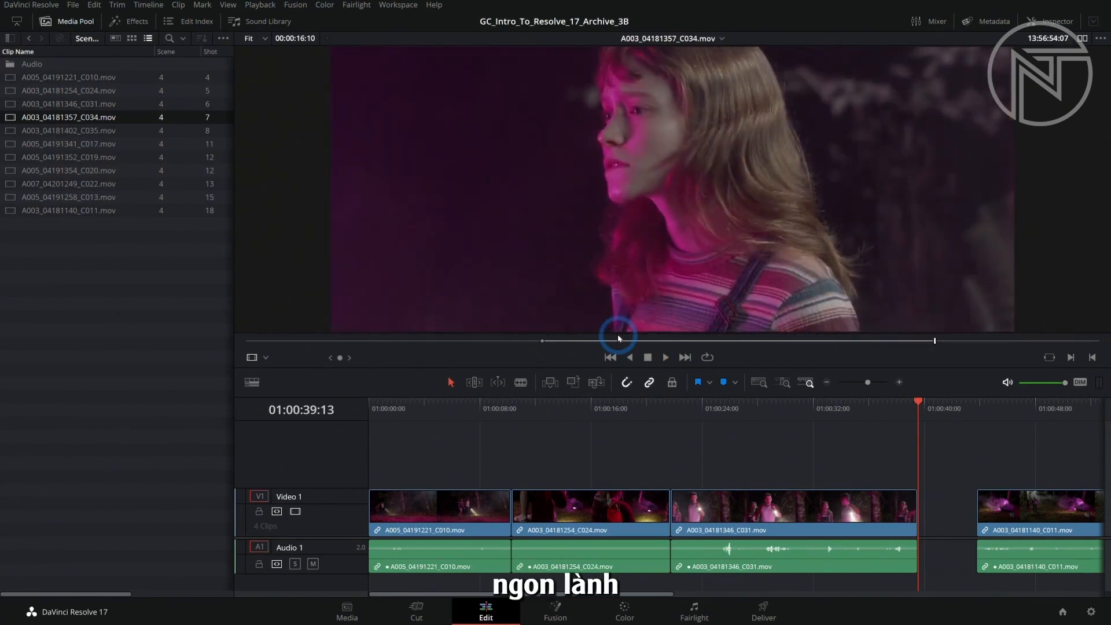
left_click(550, 384)
Load A003_04181402_C035.mov, mark In and Out points around the last take, and insert the range after the Shot 7 clip.
left_click(70, 130)
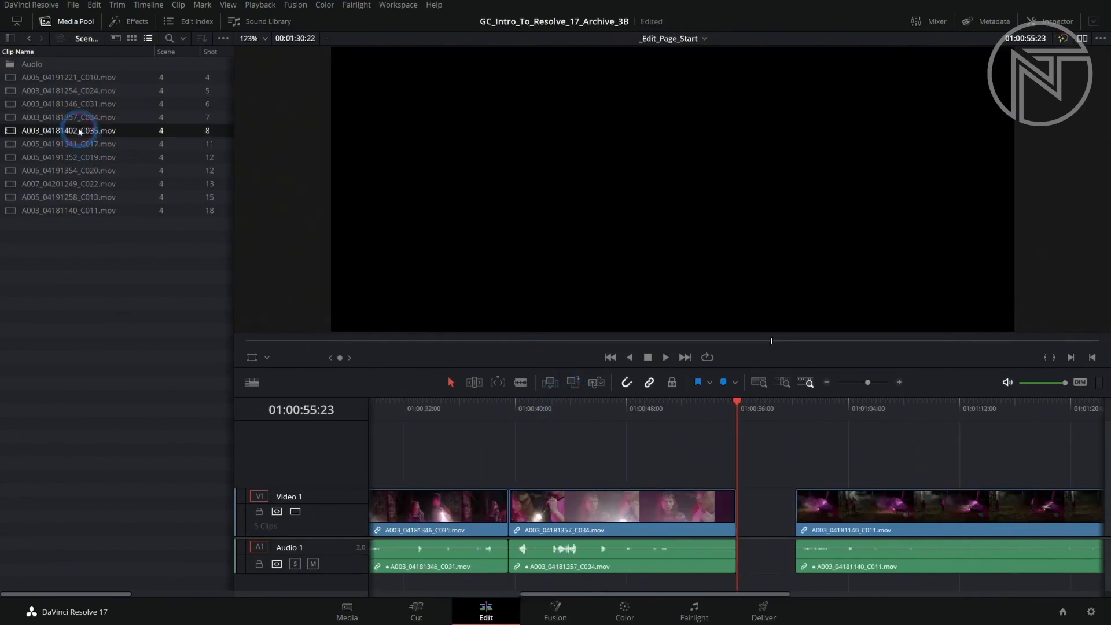
left_click_drag(337, 340, 511, 346)
left_click_drag(532, 346, 685, 351)
key("space")
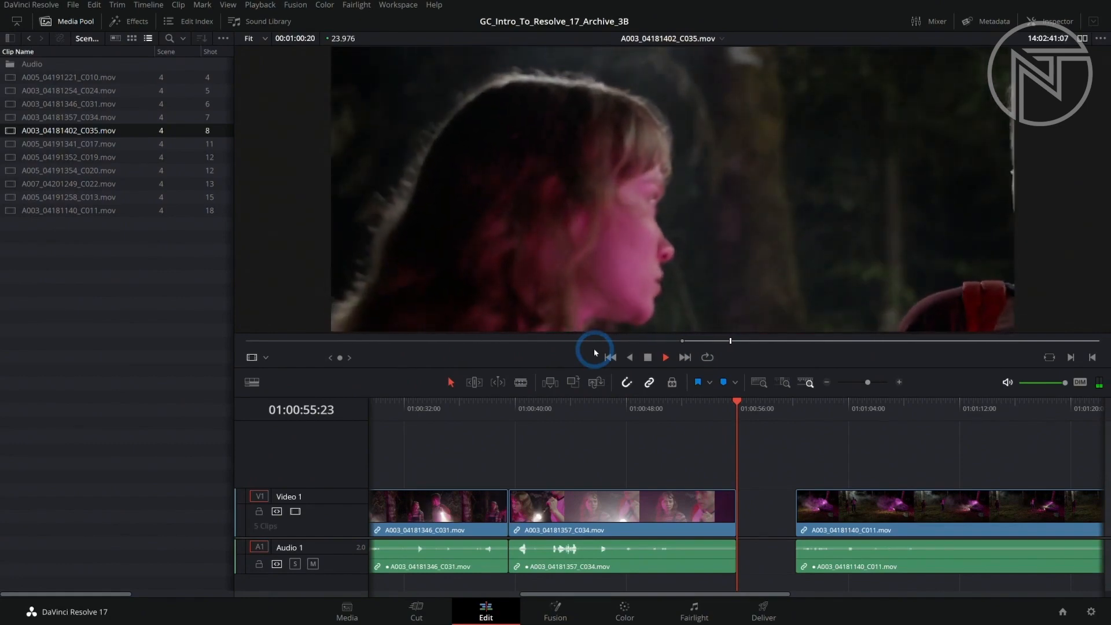
left_click_drag(737, 341, 917, 343)
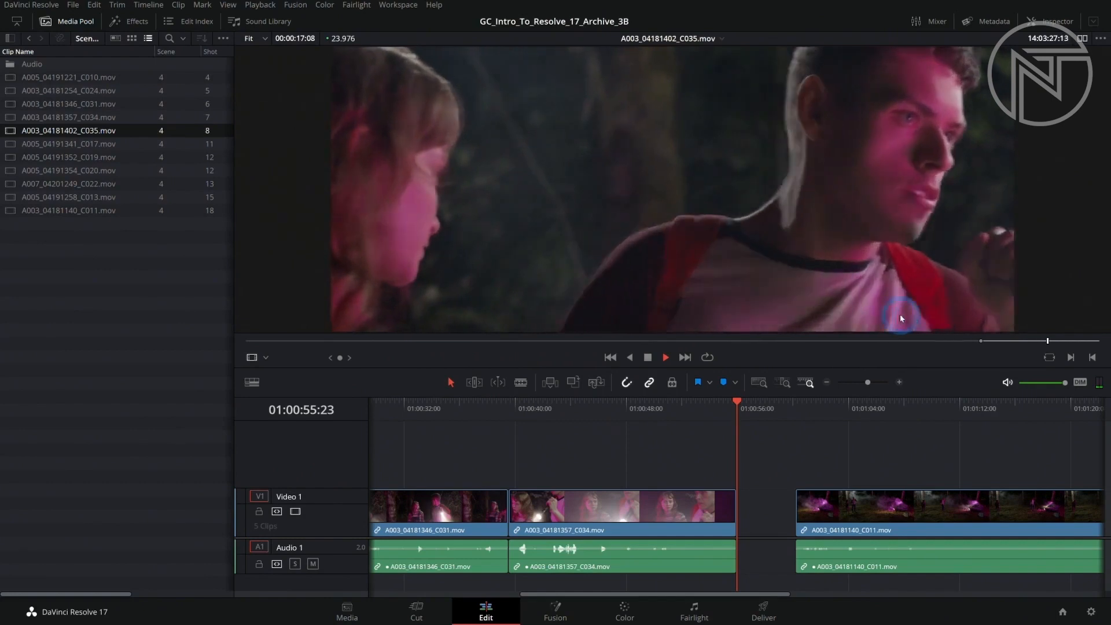
key("space")
key("o")
left_click(549, 382)
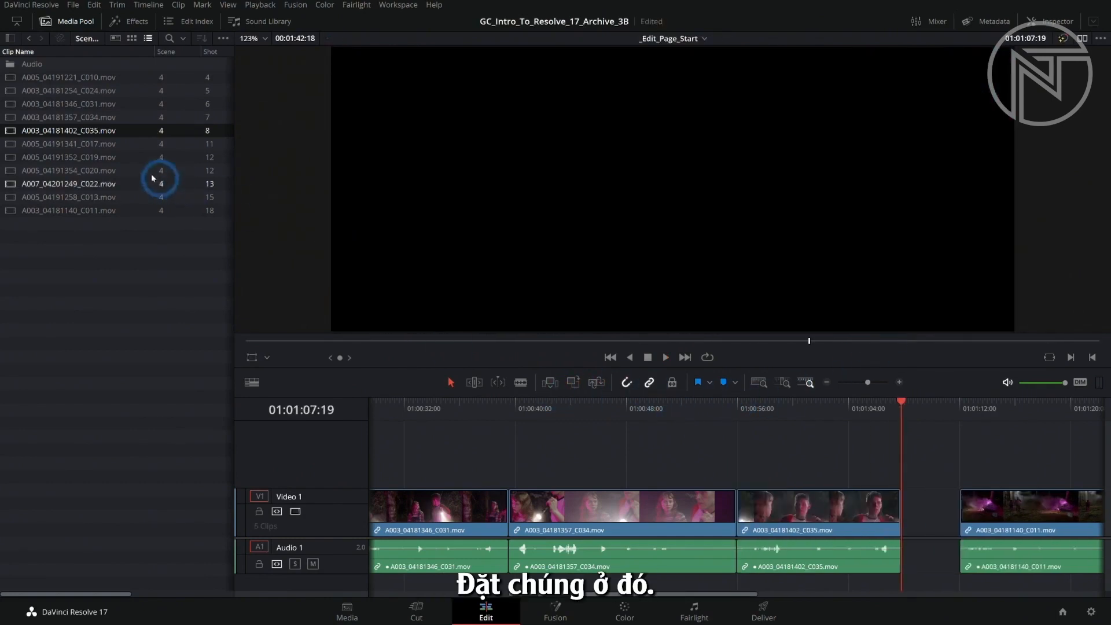
Load A005_04191341_C017.mov, mark a range ending at 13:41:24:13, and insert it after the Shot 8 clip.
left_click(92, 144)
left_click_drag(491, 343, 603, 349)
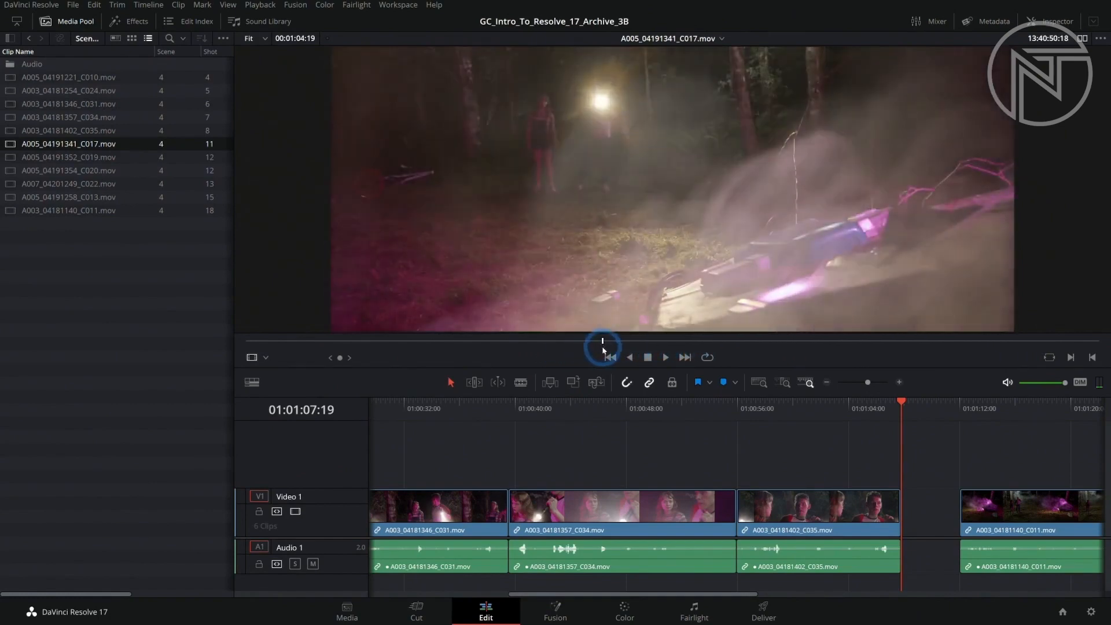
key("i")
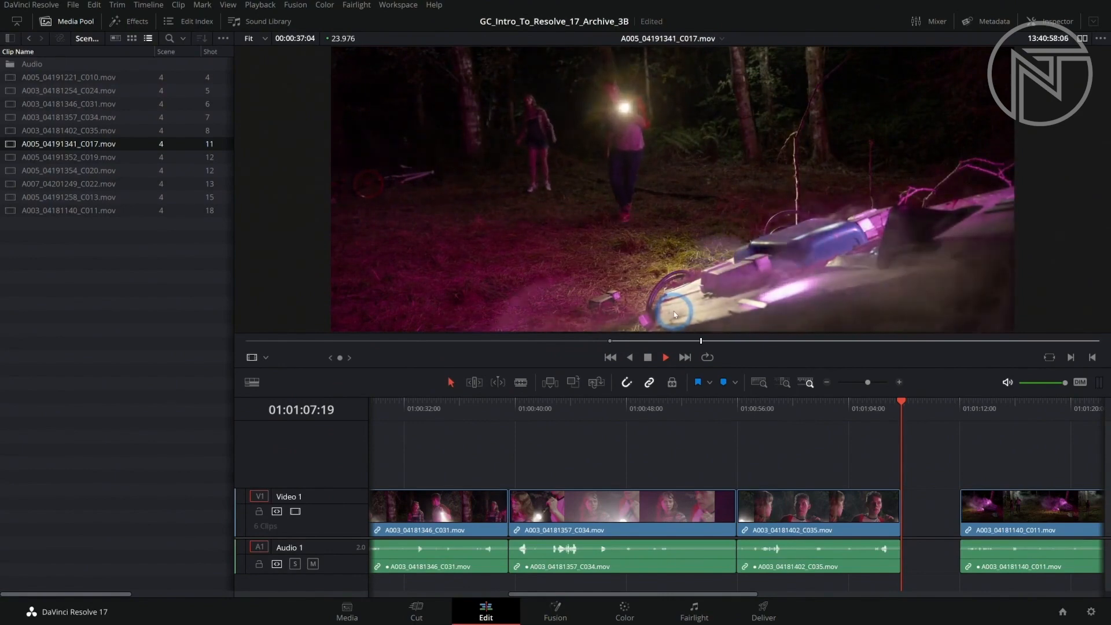
key("l")
key("l")
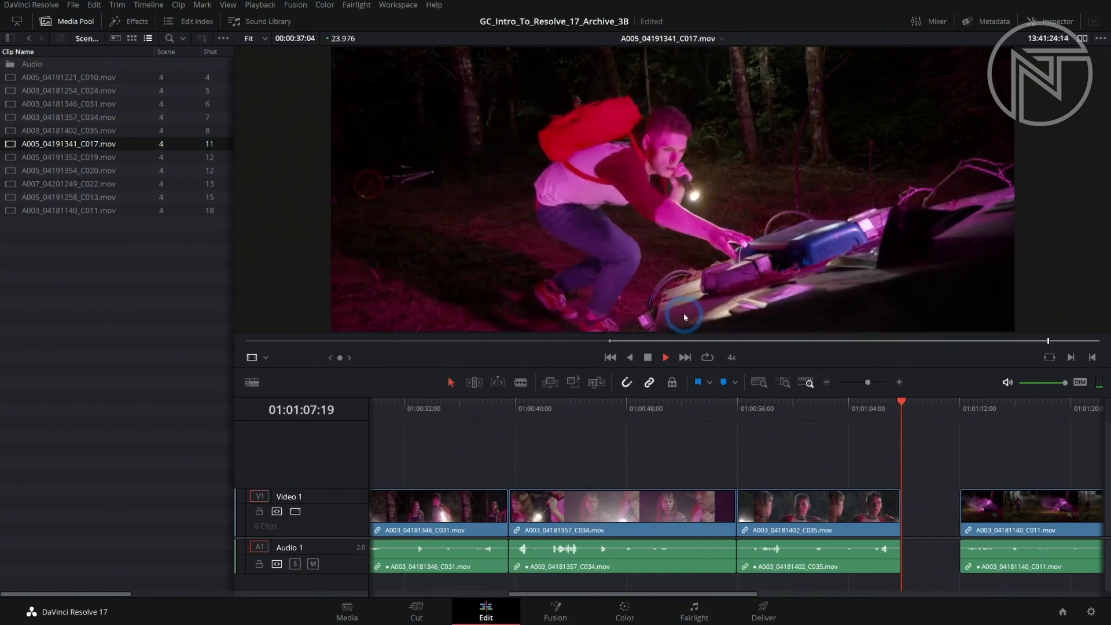
key("space")
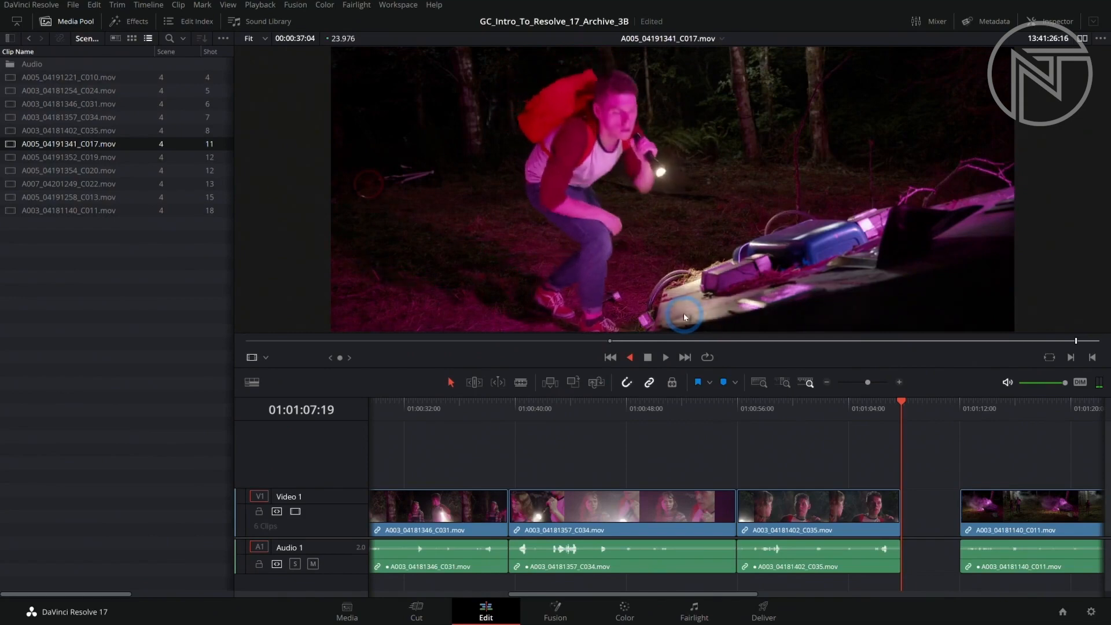
key("space")
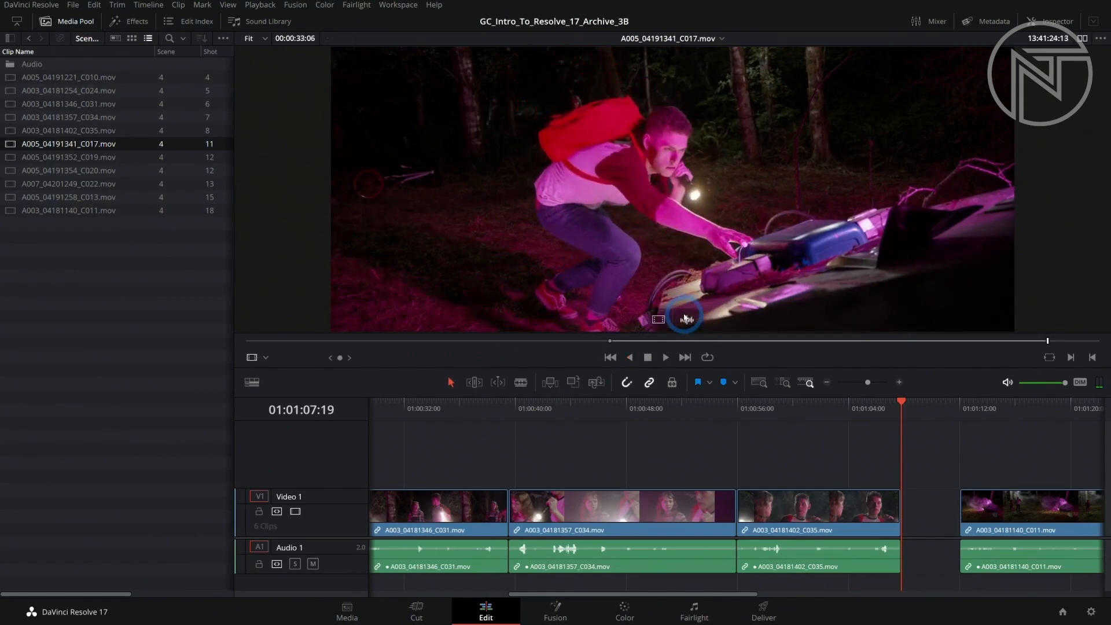
left_click(554, 386)
Load A005_04191352_C019.mov, mark In and Out points ending at 13:52:40:07, and insert the range after the Shot 11 clip.
left_click(84, 197)
double_click(84, 163)
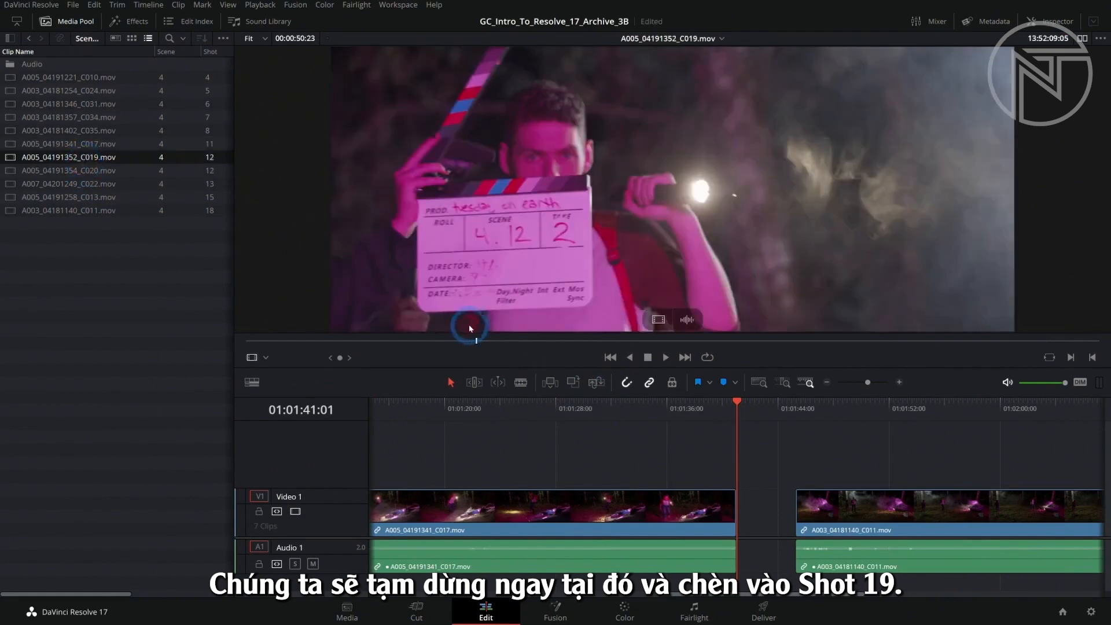
left_click_drag(481, 344, 695, 354)
key("space")
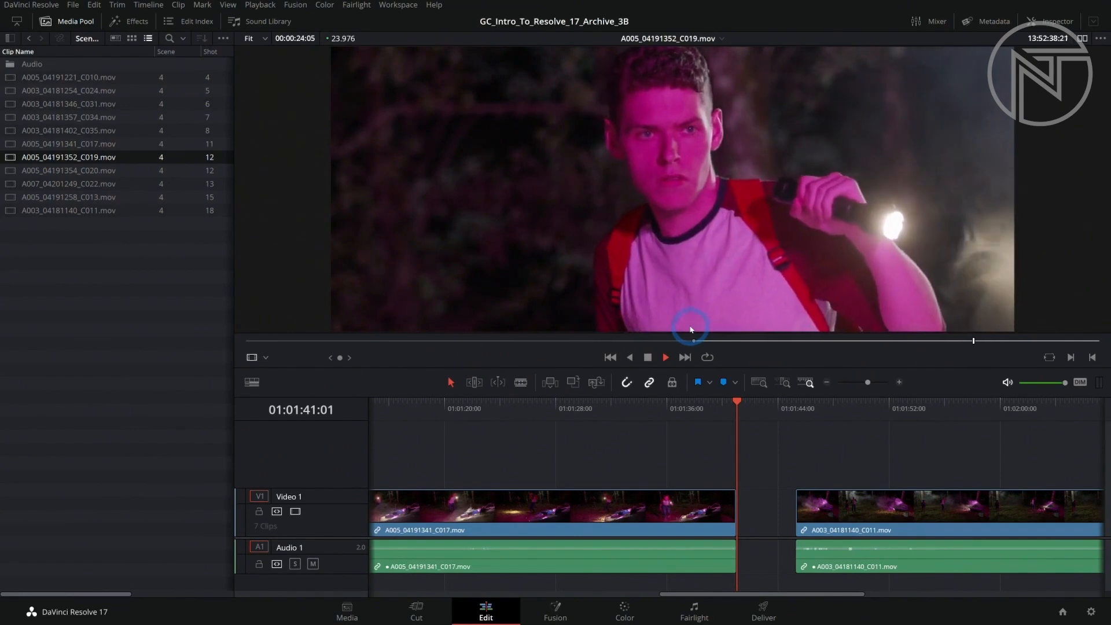
key("space")
key("o")
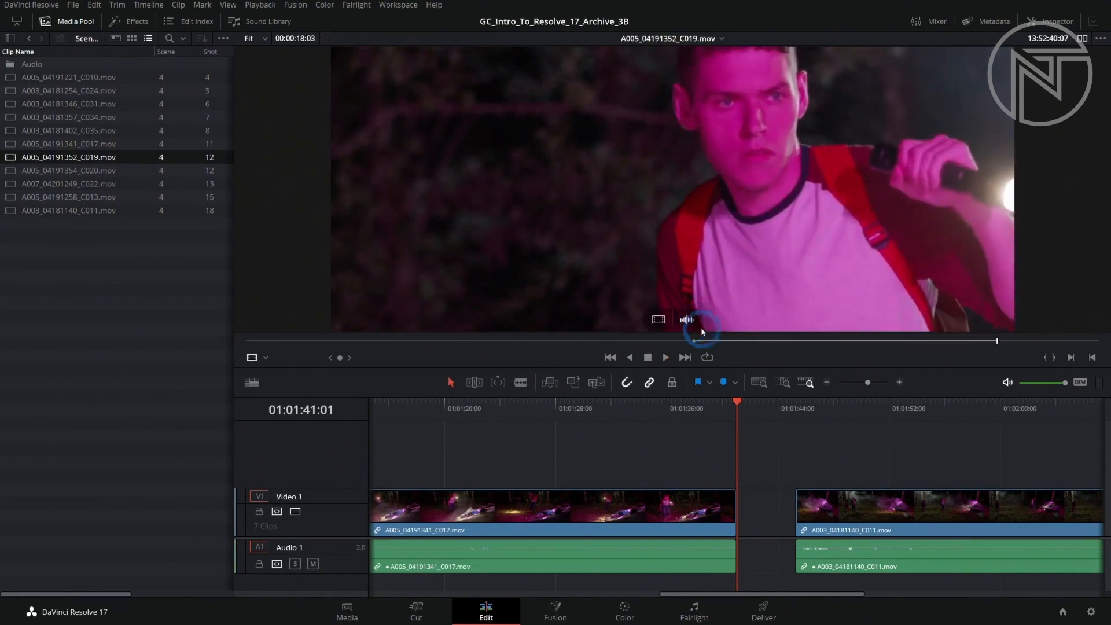
left_click(558, 388)
Load A005_04191354_C020.mov and scrub through it to review the alternative Shot 12 clip.
left_click(96, 182)
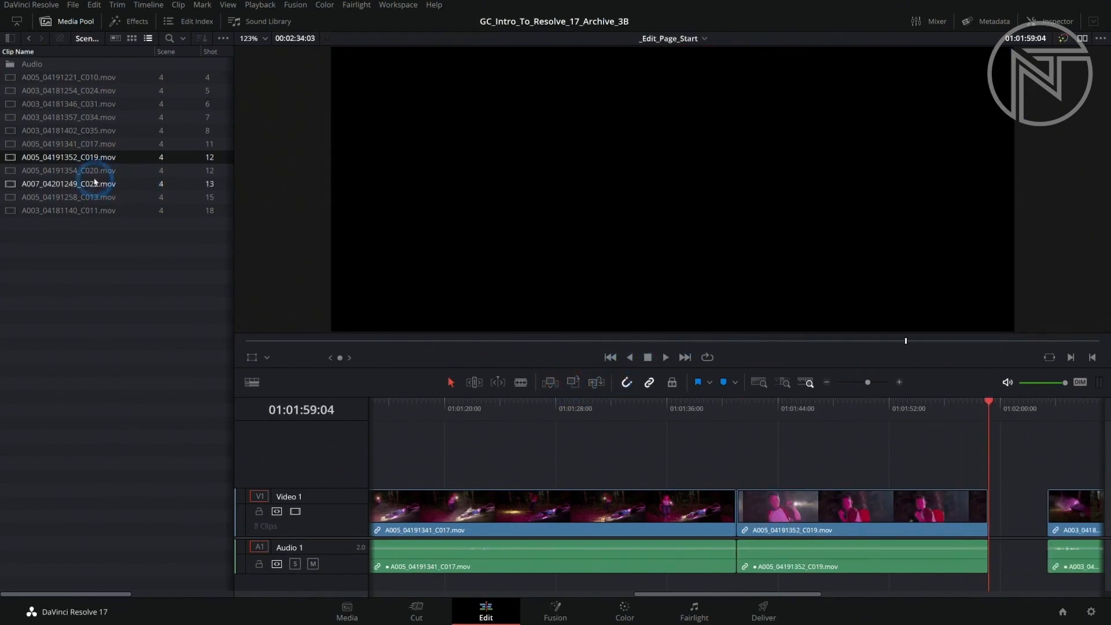
double_click(94, 174)
left_click_drag(416, 341, 778, 328)
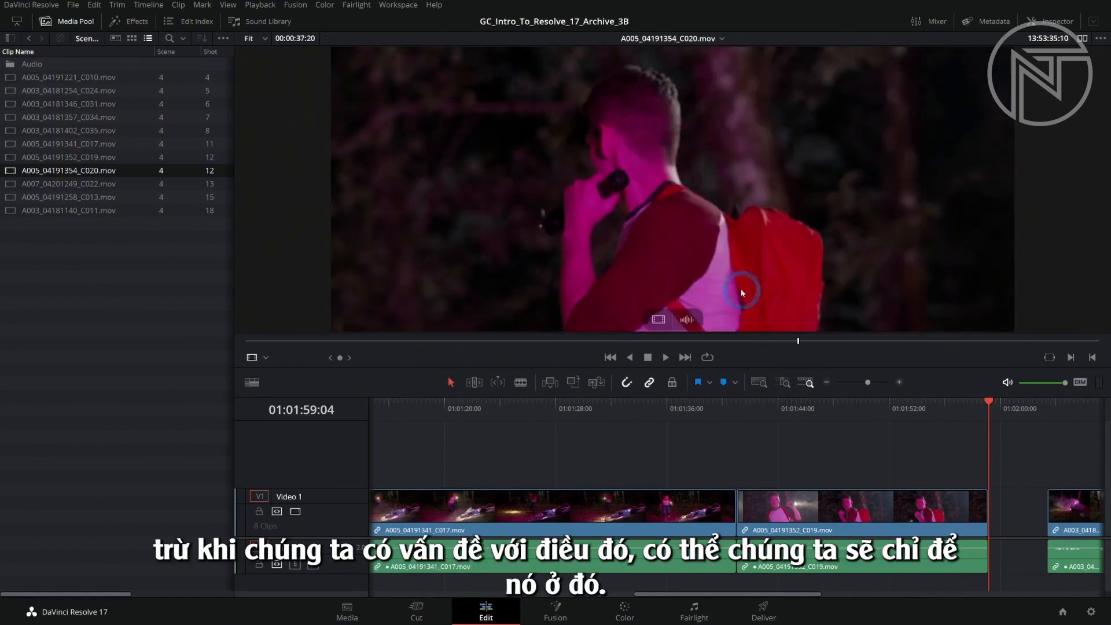
Load A007_04201249_C022.mov, mark an In point after the slate, and play through the first action on the blue device.
double_click(97, 183)
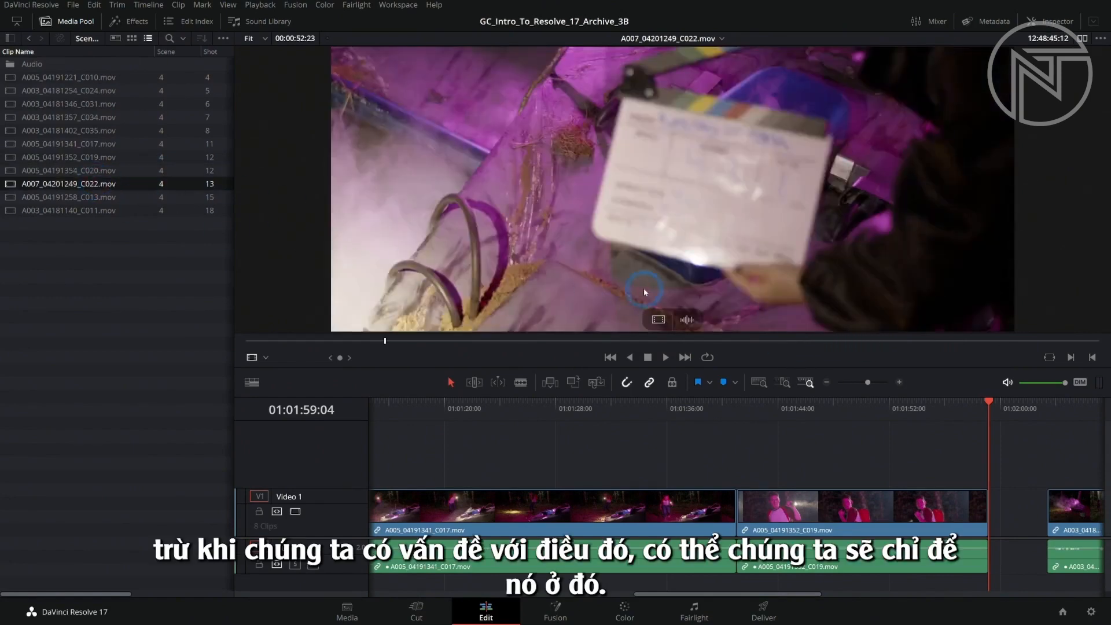
left_click_drag(435, 340, 596, 342)
key("l")
key("l")
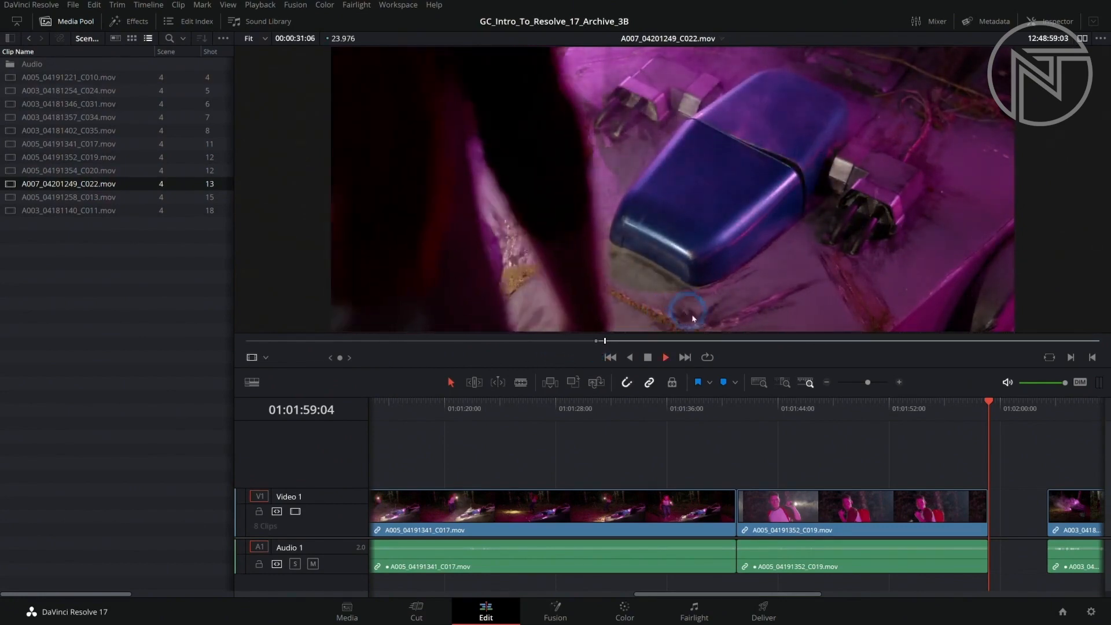
key("j")
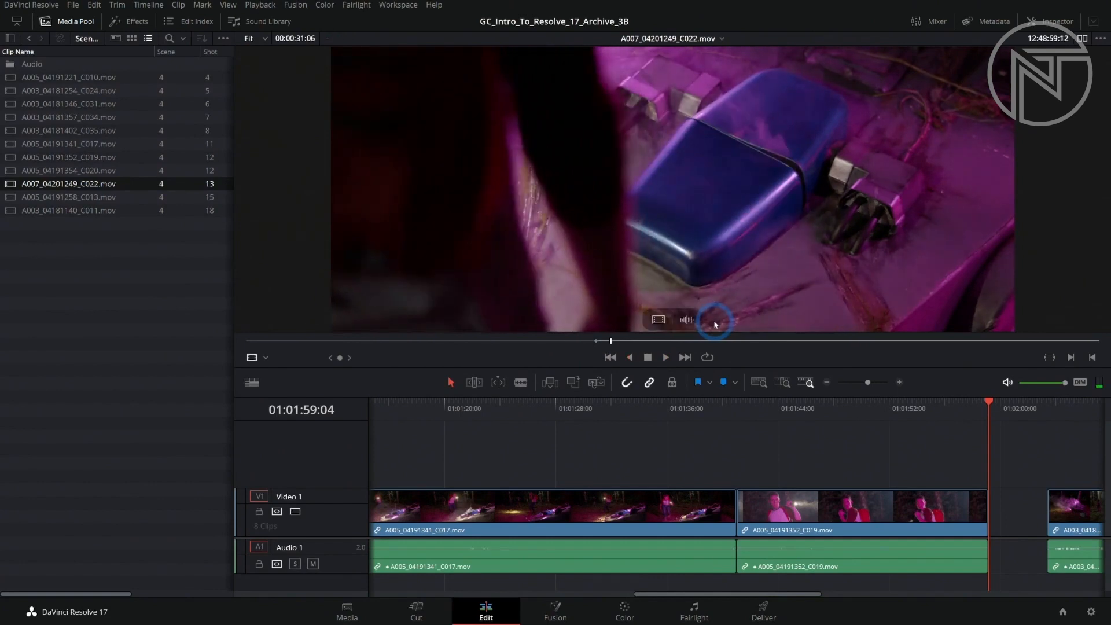
key("l")
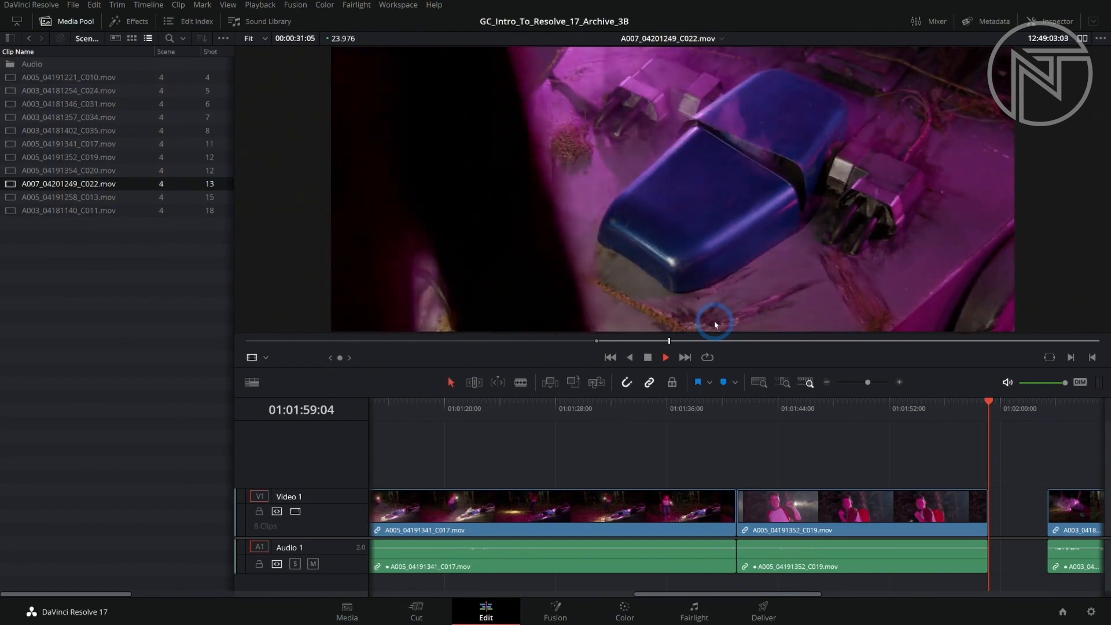
key("k")
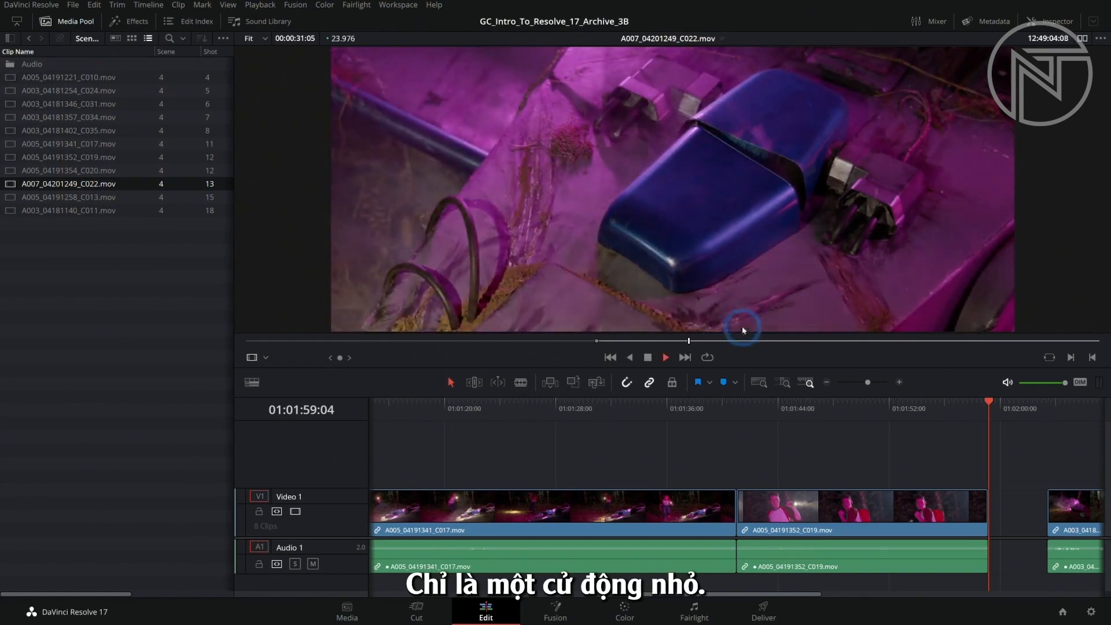
Re-mark the Shot 13 range from 12:49:17:13 to 12:49:22:19 and insert it after the Shot 12 clip.
left_click_drag(732, 341, 903, 341)
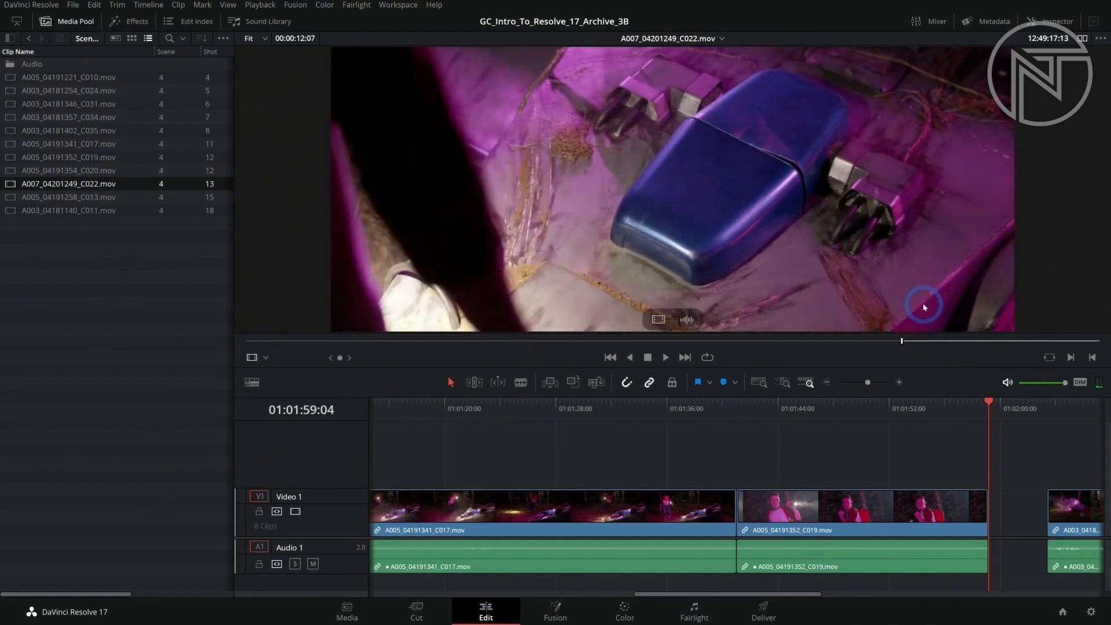
key("space")
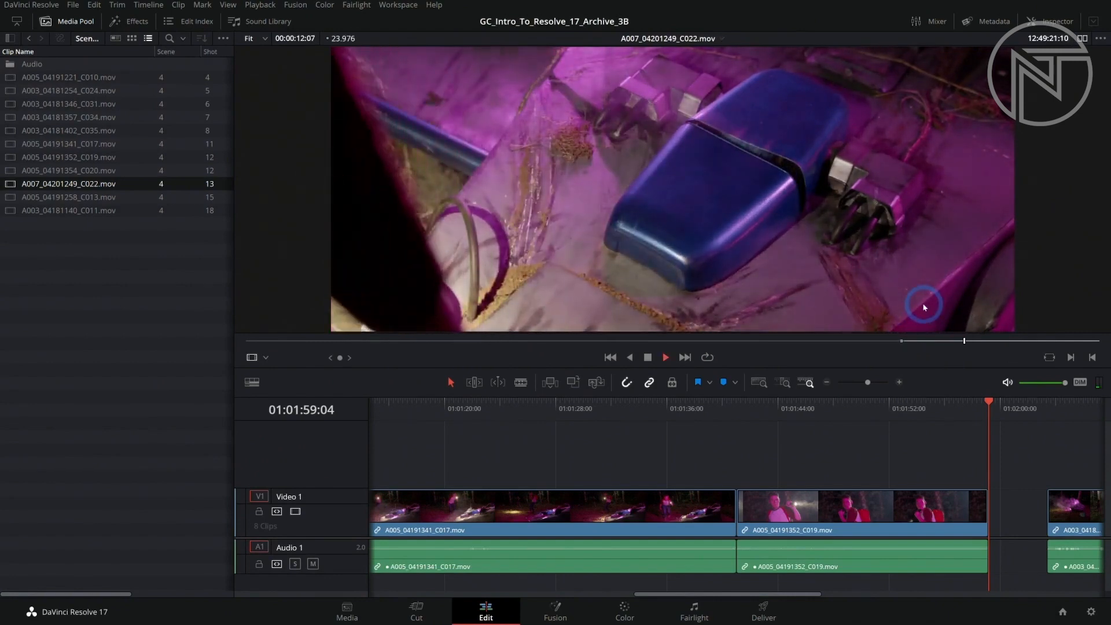
key("space")
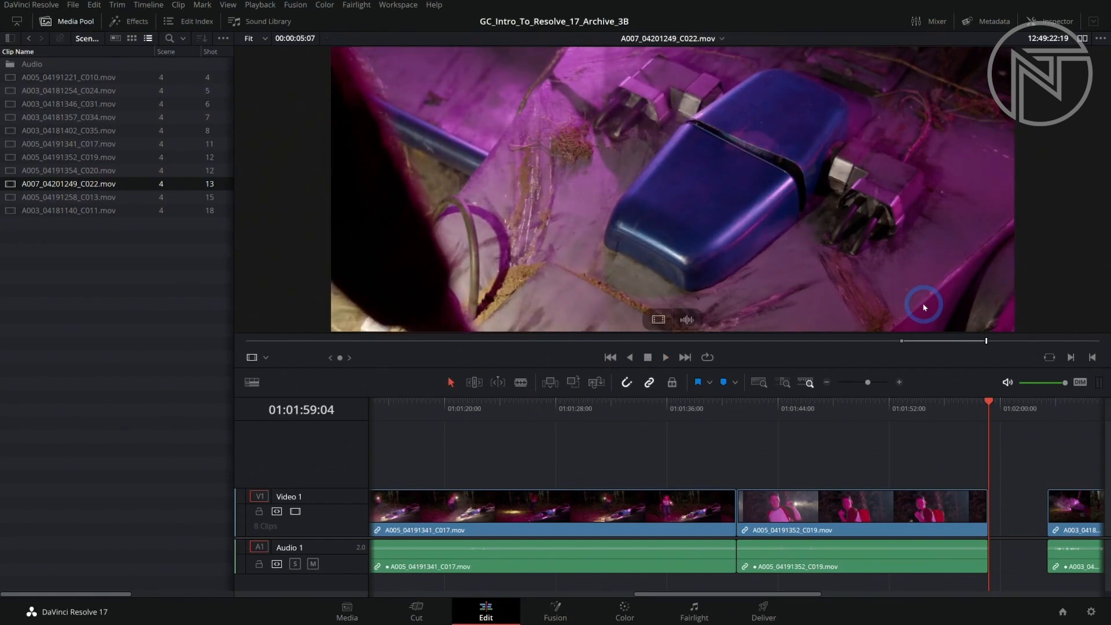
left_click(550, 383)
Load A005_04191258_C013.mov, mark a long range starting near 12:57:44:07 across the performances, and insert it after the Shot 13 clip.
double_click(110, 197)
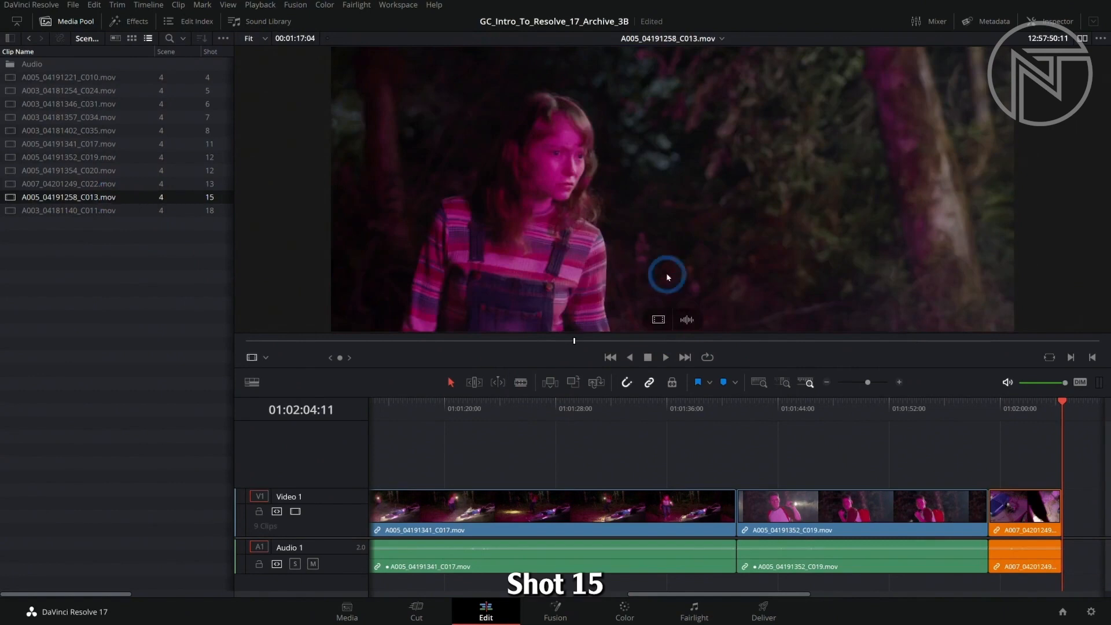
left_click_drag(574, 341, 460, 348)
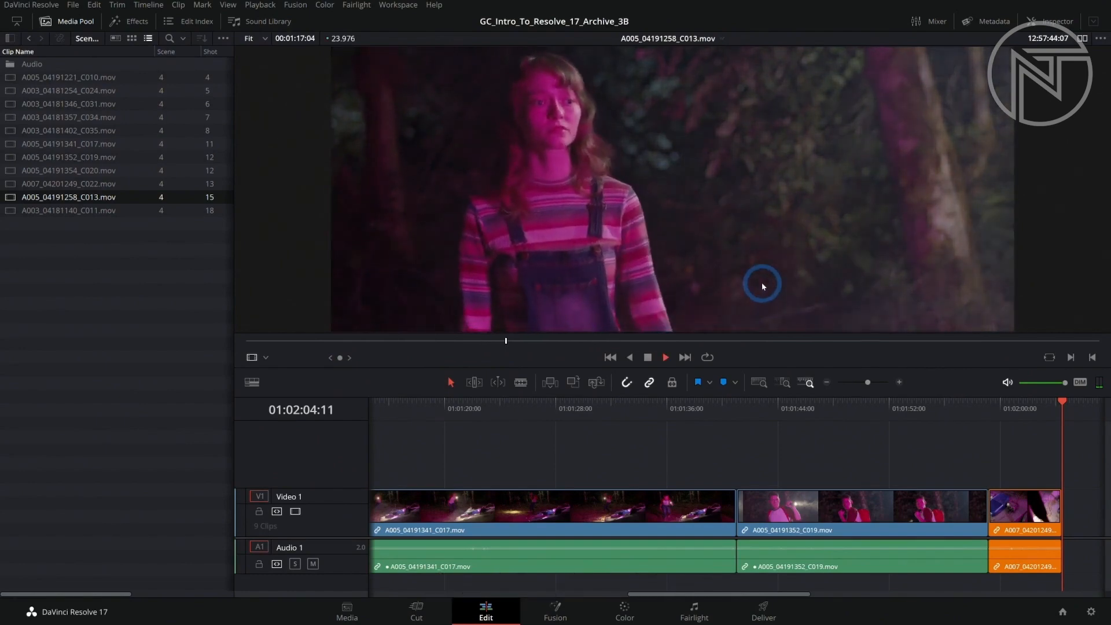
key("i")
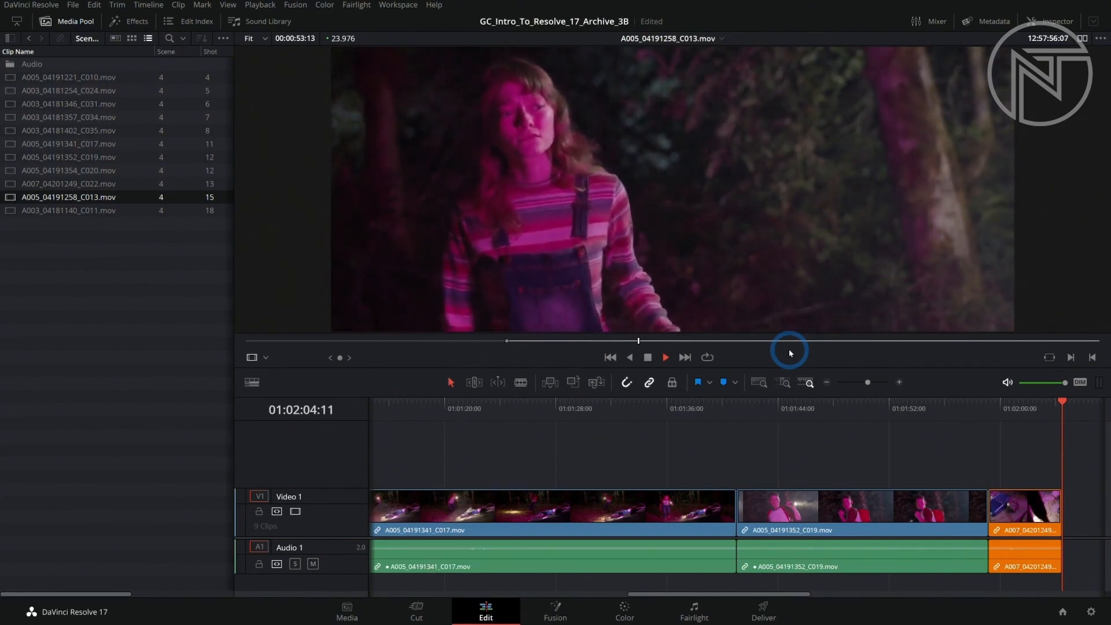
key("space")
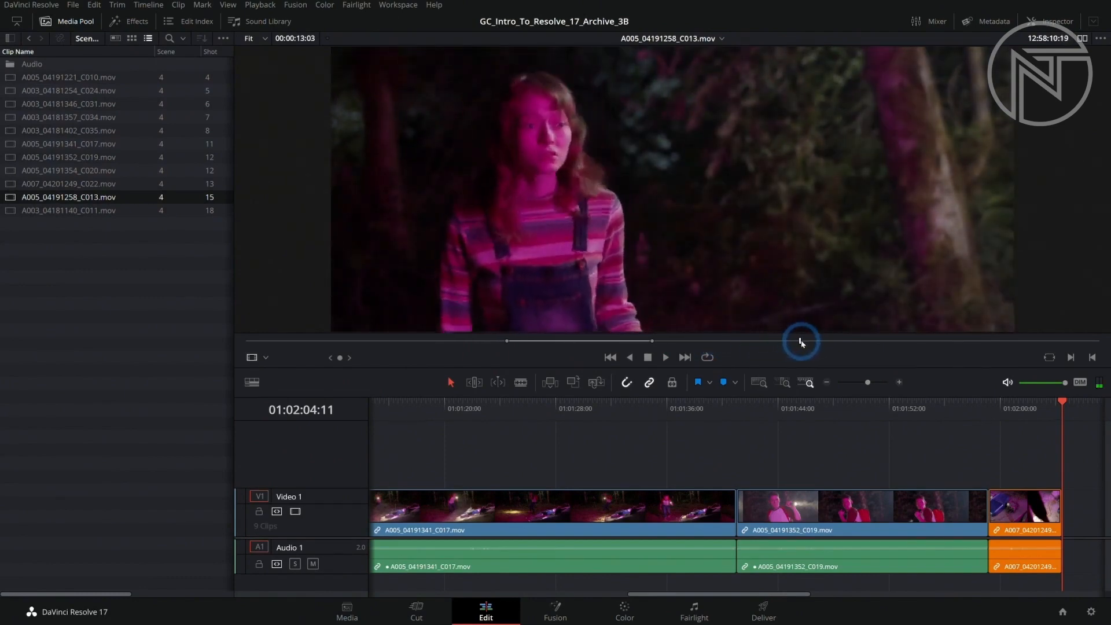
key("space")
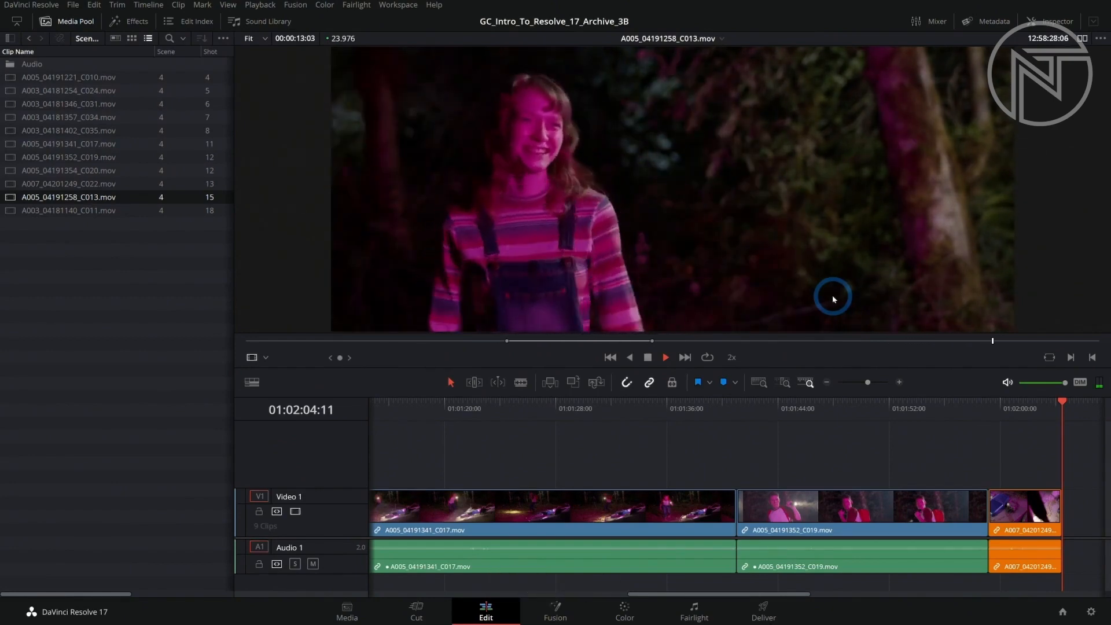
key("space")
left_click_drag(980, 438, 657, 422)
left_click(551, 384)
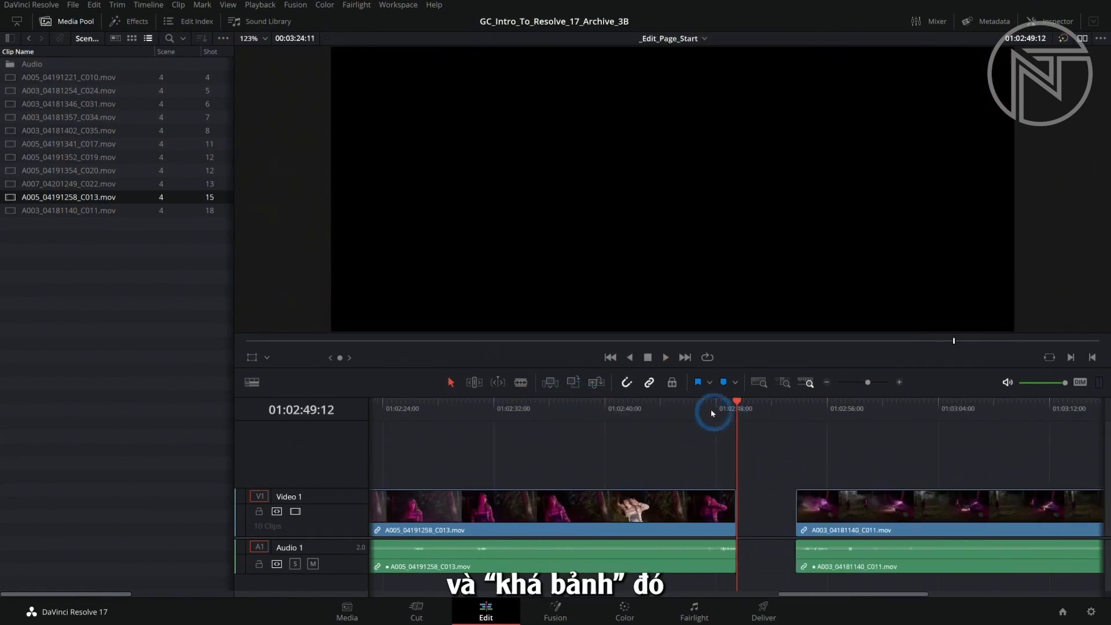
Review the Shot 18 clip A003_04181140_C011.mov from the bin and delete the gap before it in the timeline.
double_click(69, 210)
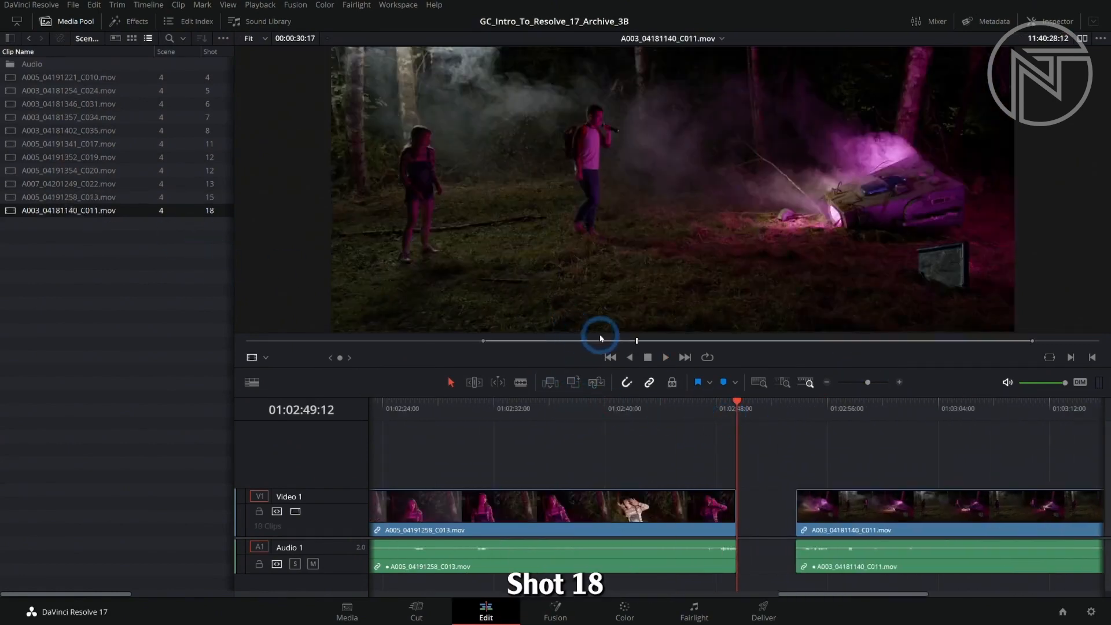
left_click_drag(600, 340, 801, 346)
left_click(757, 524)
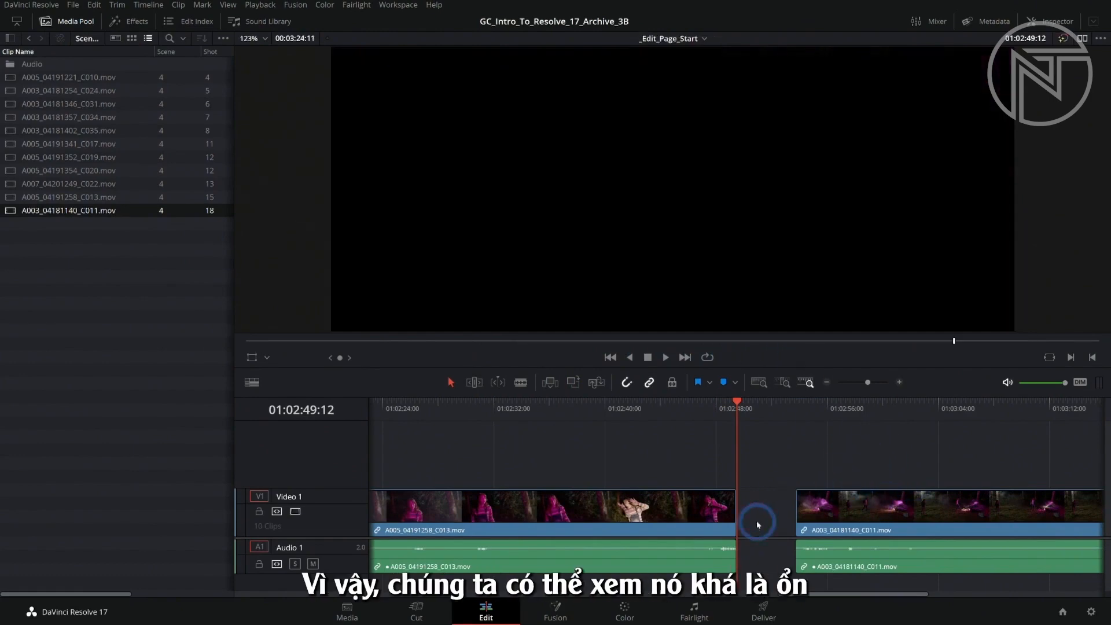
key("Delete")
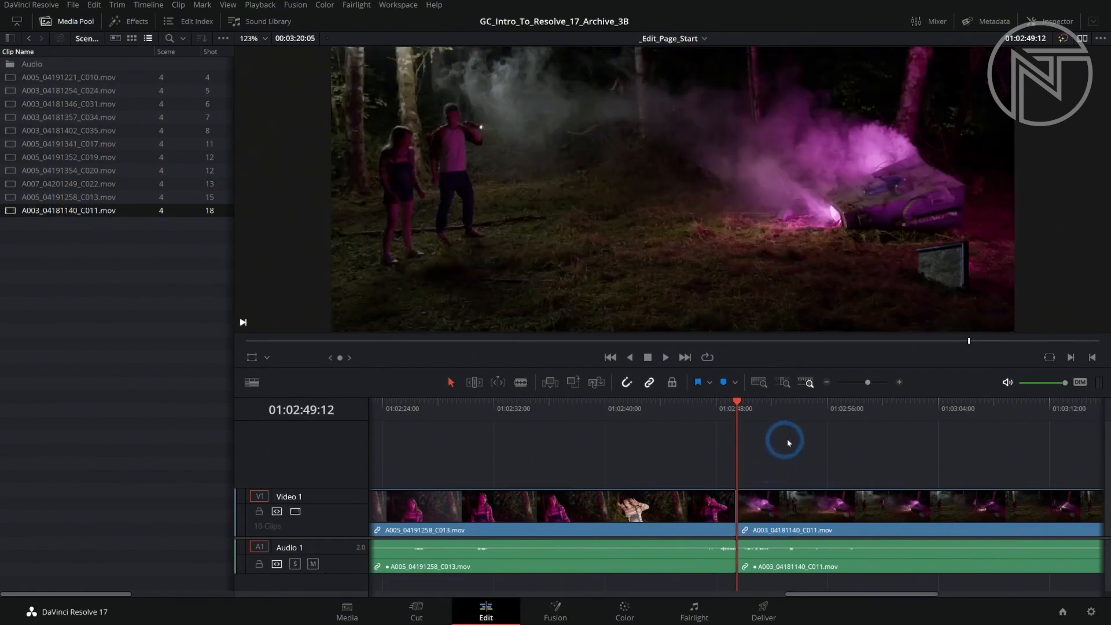
Scrub through the whole timeline from 01:00:00:00 to about 01:03:13:22 in the last clip to review the rough cut.
left_click(703, 406)
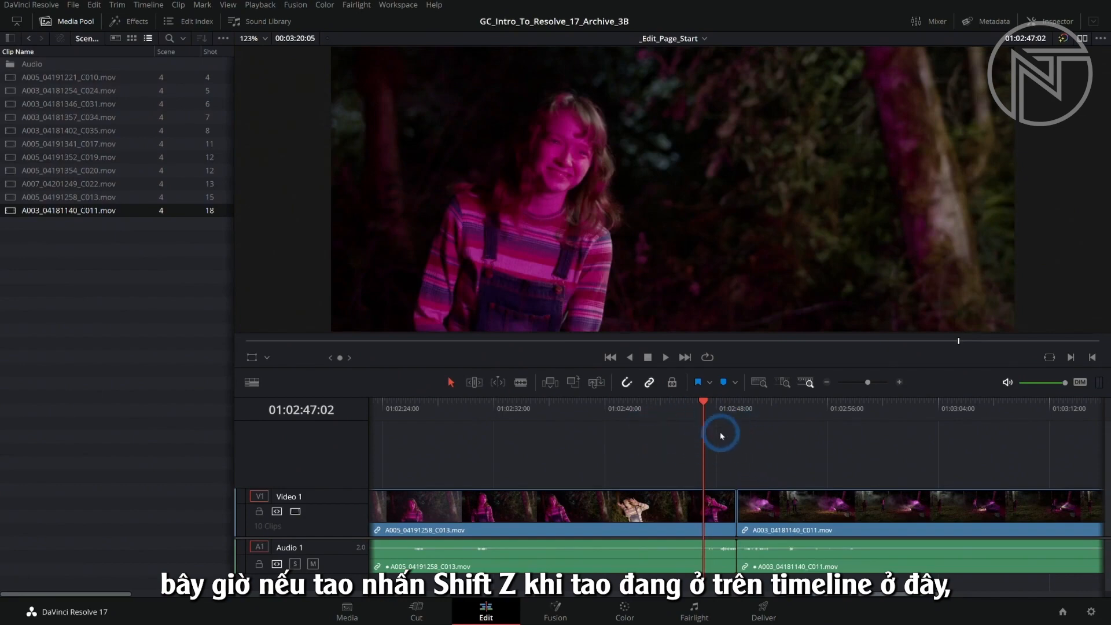
key("shift+z")
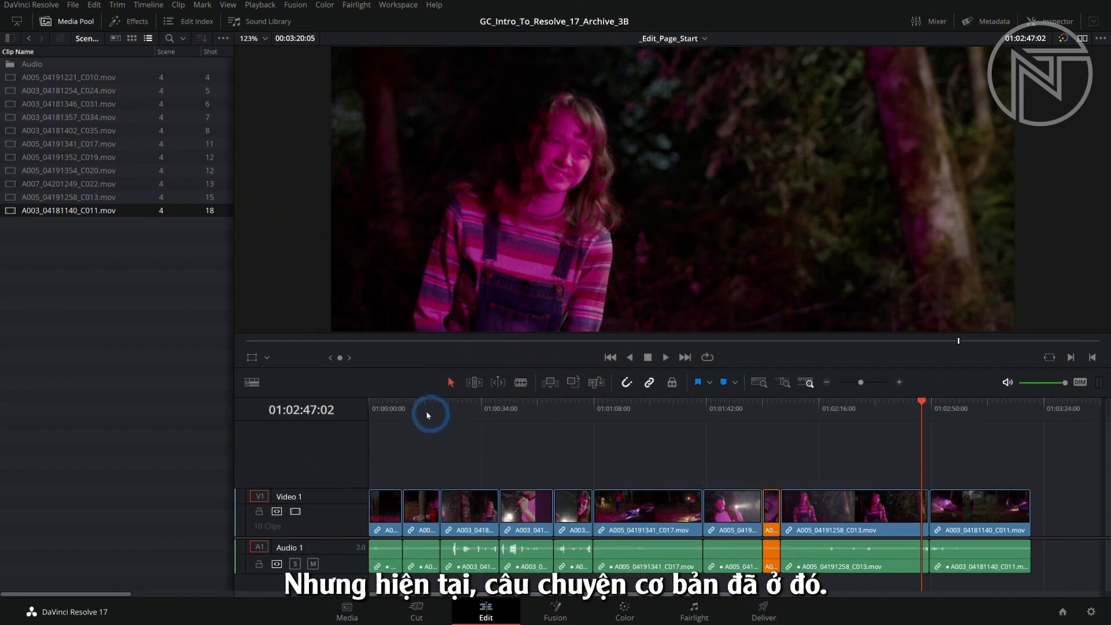
left_click(392, 406)
left_click_drag(392, 413, 371, 412)
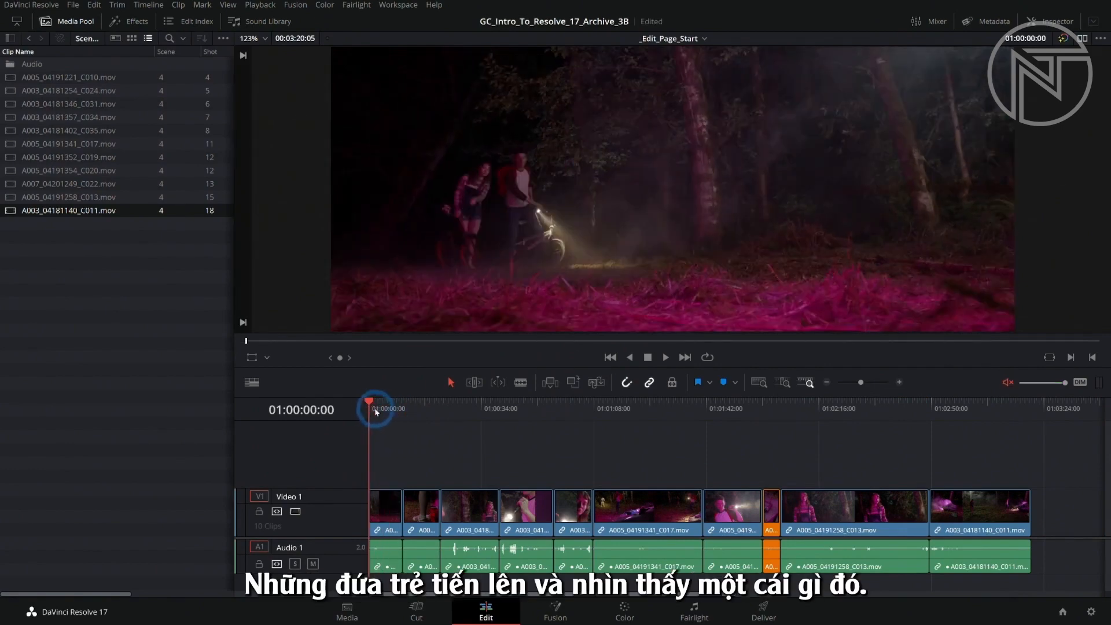
left_click_drag(376, 412, 1010, 488)
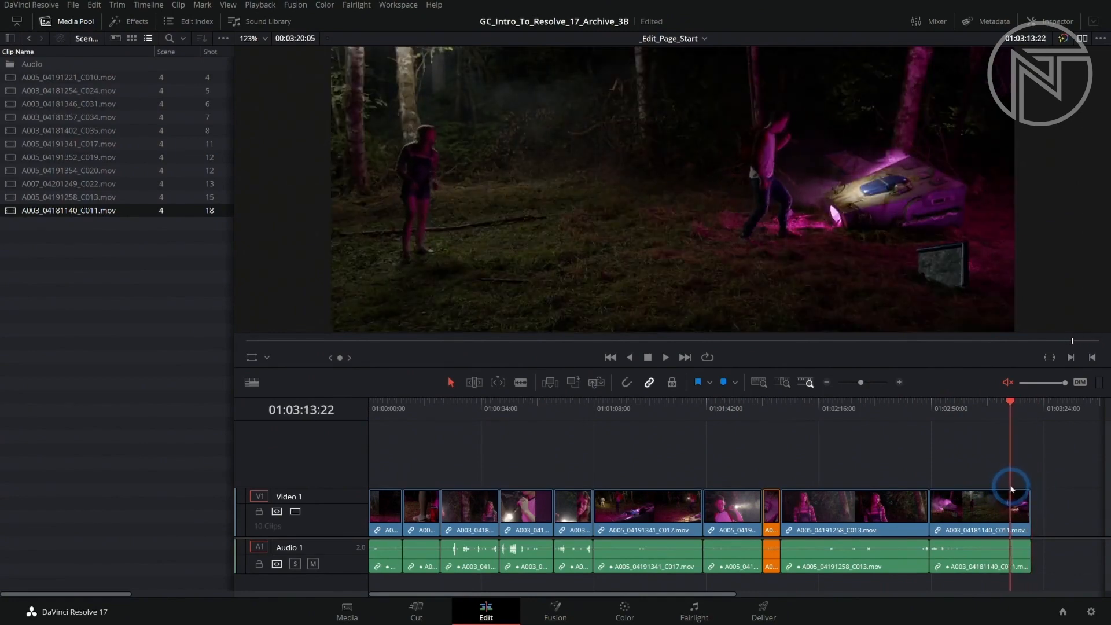